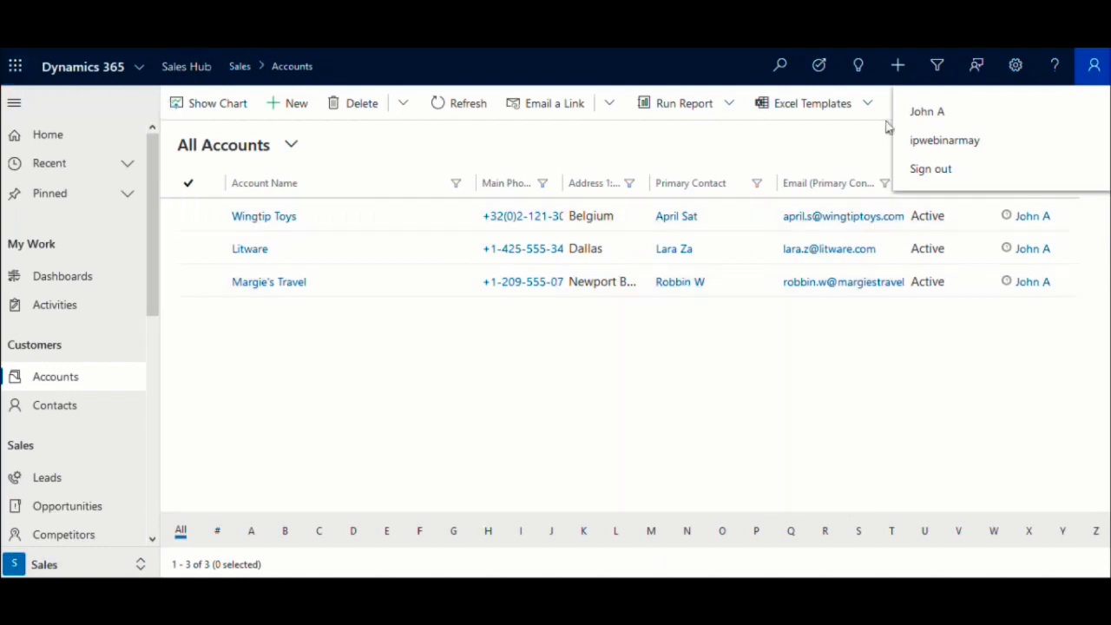
Compare the folders in the SharePoint Account library with the account list of the user who owns Coho Winery, and check that user's profile.
left_click(760, 403)
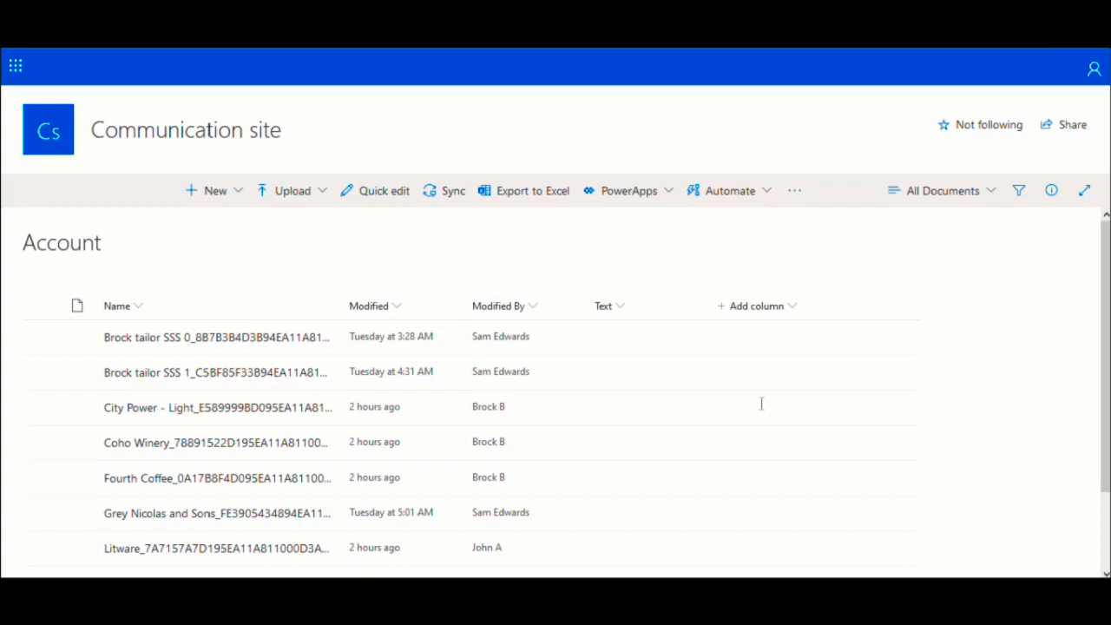
key("alt+Tab")
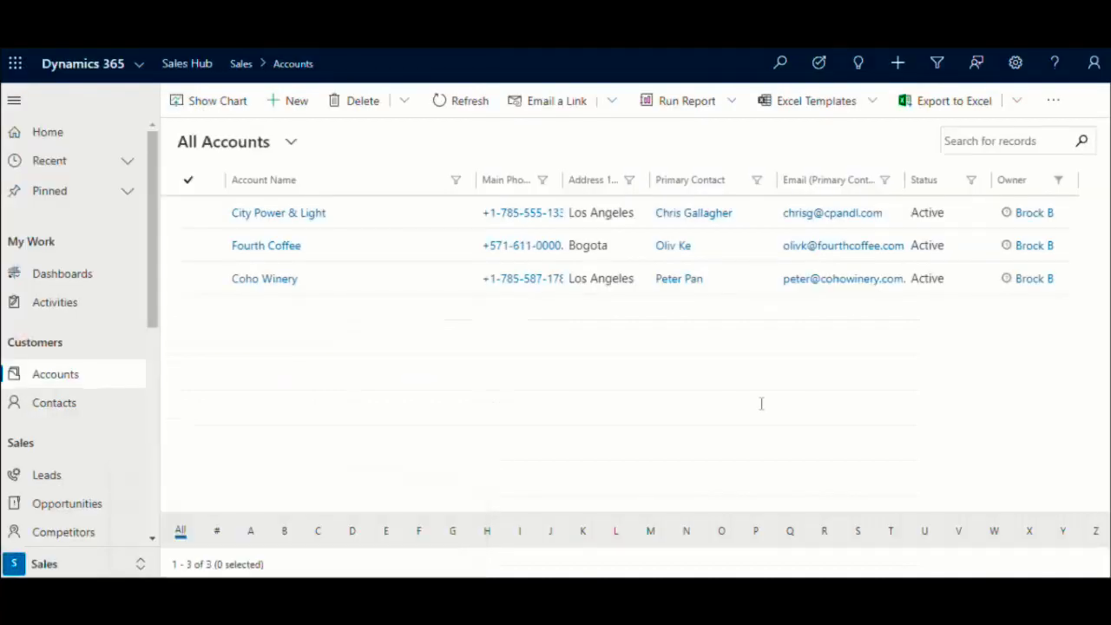
left_click(1094, 62)
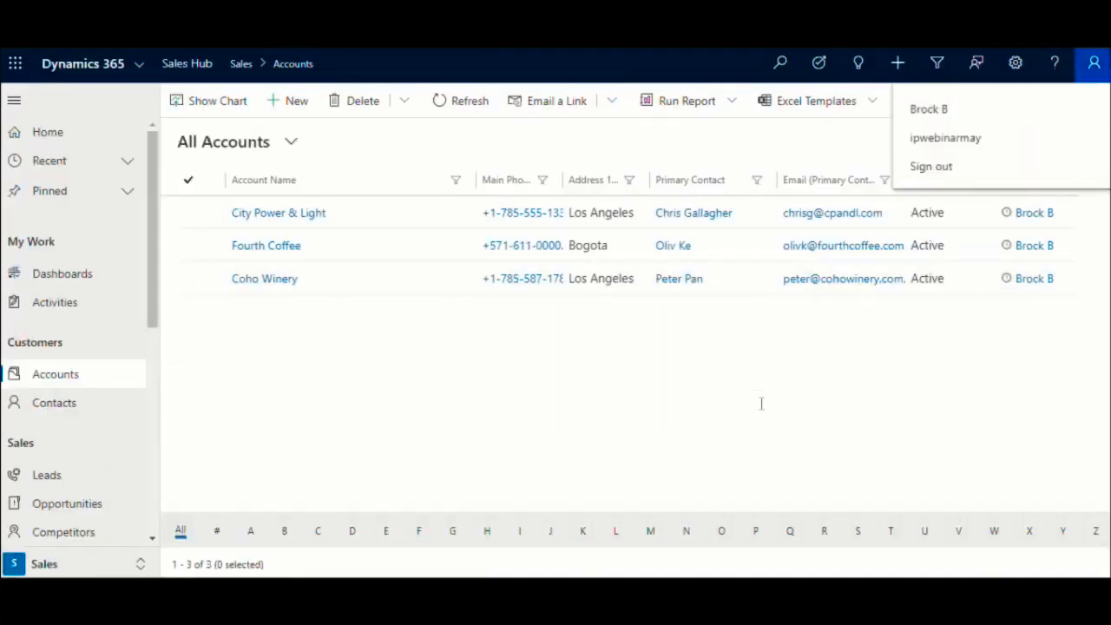
key("Escape")
key("alt+Tab")
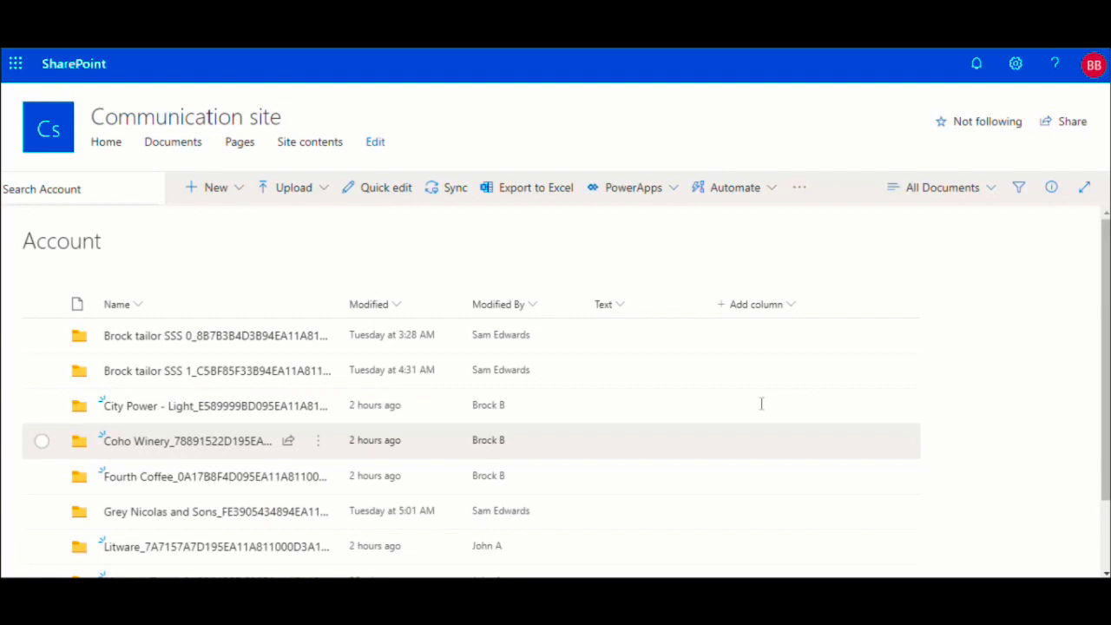
Examine the Wingtip Toys owner's accounts and SharePoint folders, and compare them with those of the Coho Winery owner.
key("alt+Tab")
left_click(1096, 78)
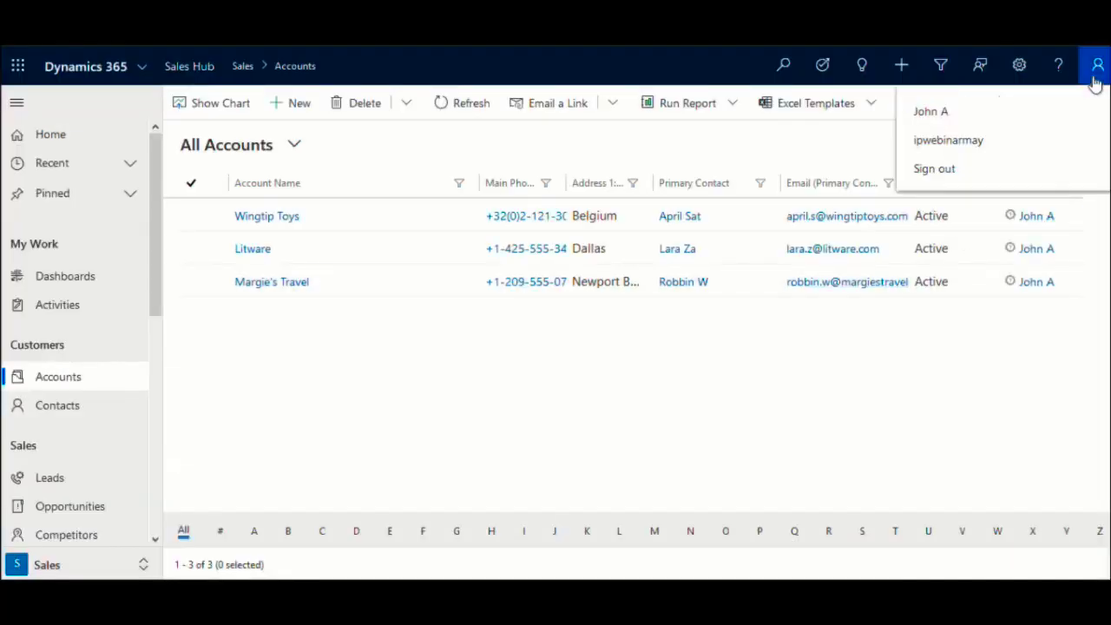
key("alt+Tab")
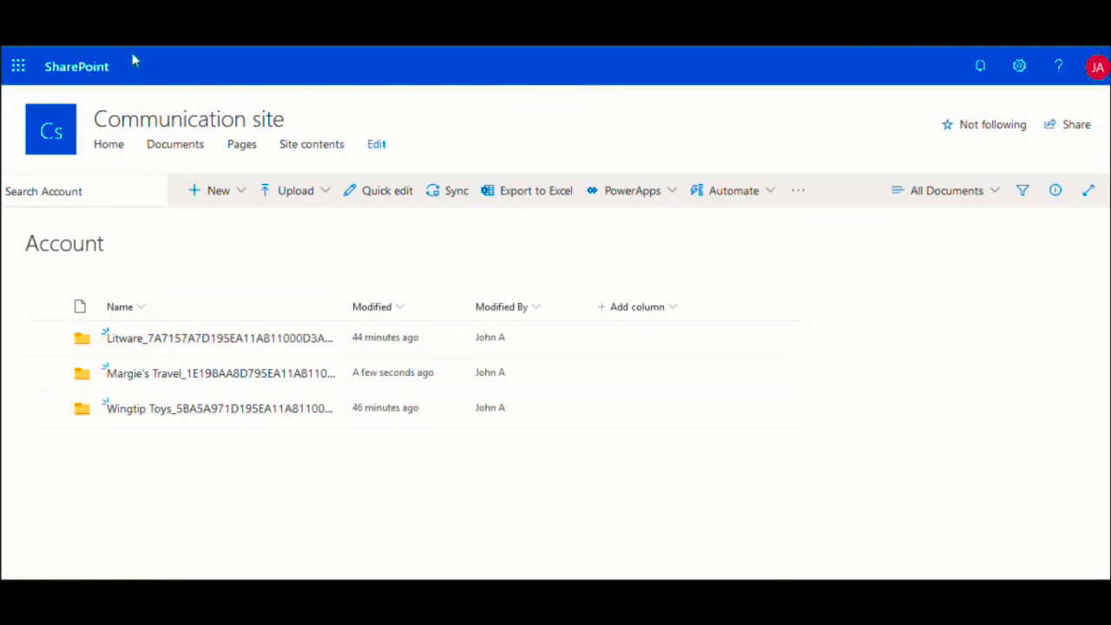
mouse_move(299, 589)
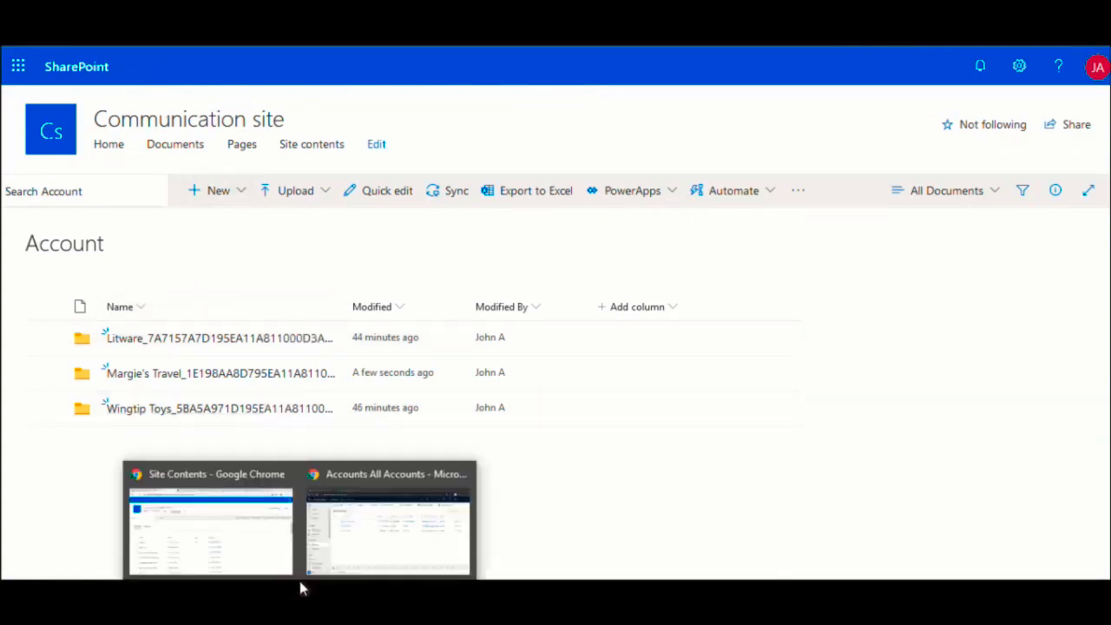
left_click(317, 549)
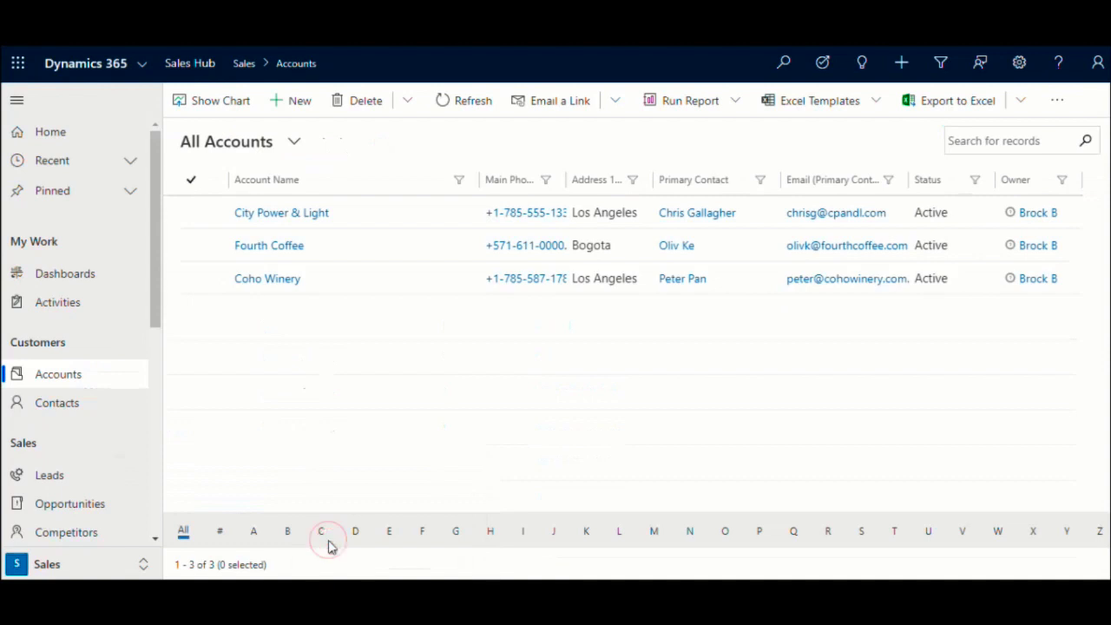
left_click(1098, 65)
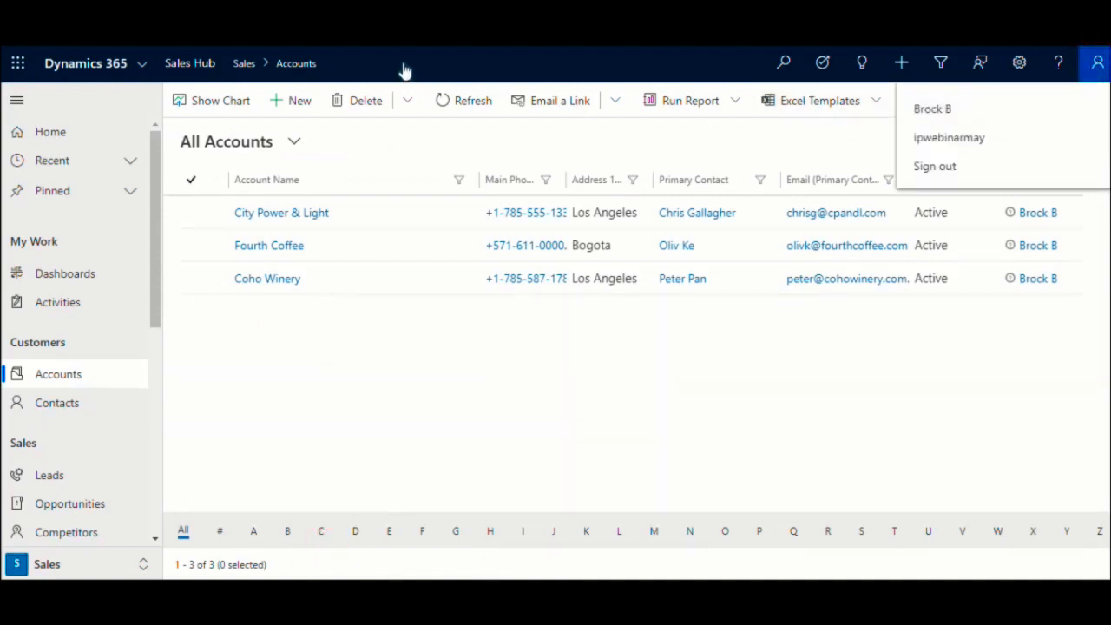
left_click(307, 45)
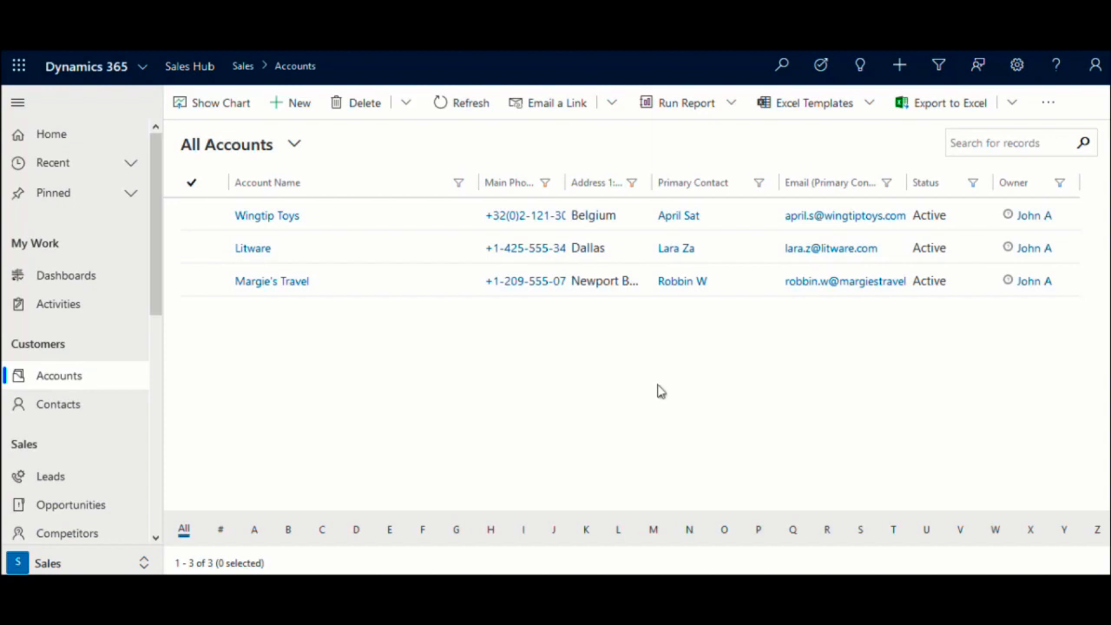
Share the Margie's Travel account with the user who owns Coho Winery, granting Read and Write permissions.
left_click(191, 286)
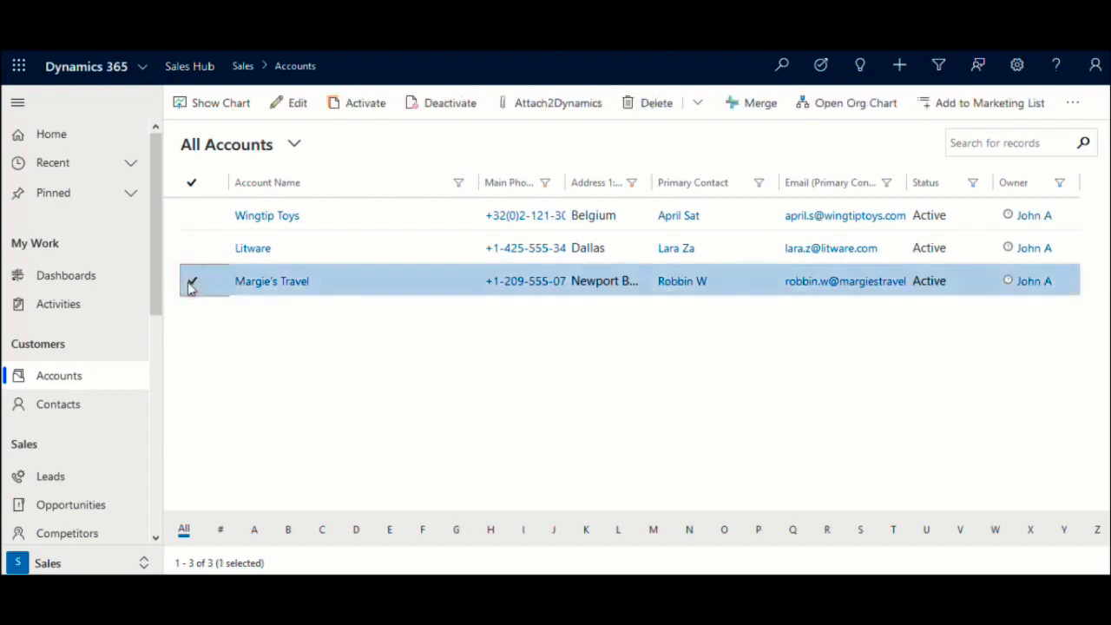
left_click(1074, 104)
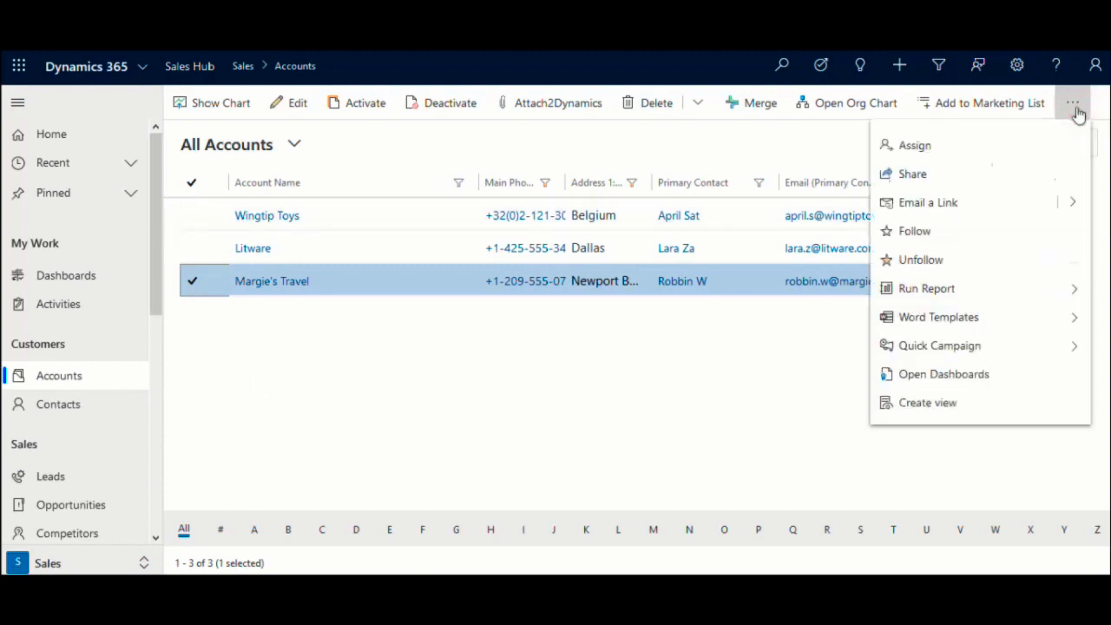
left_click(991, 181)
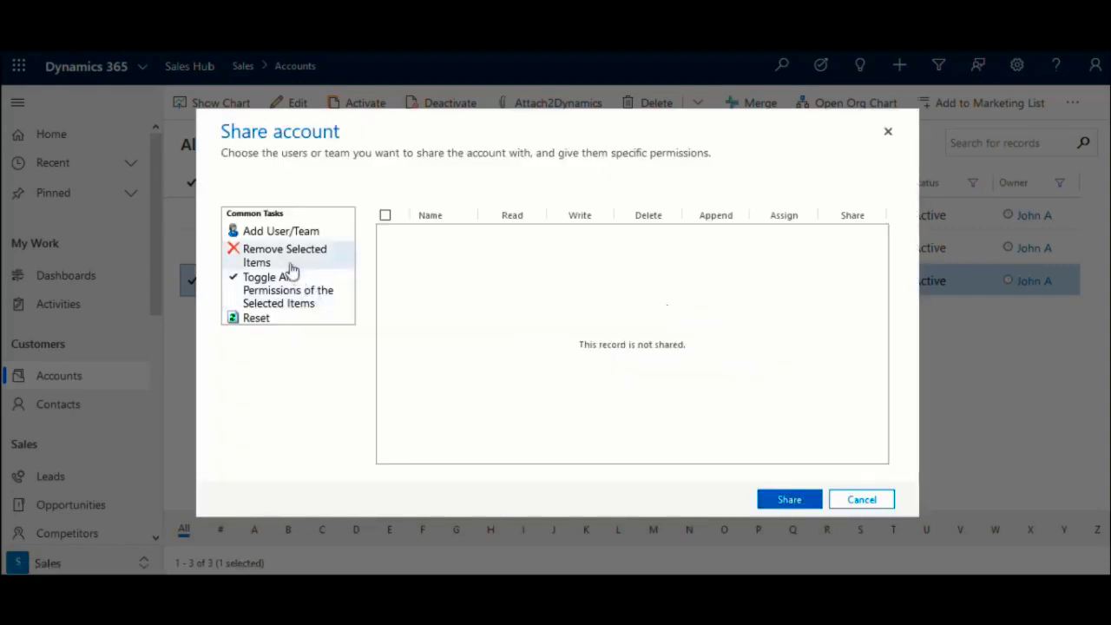
left_click(281, 232)
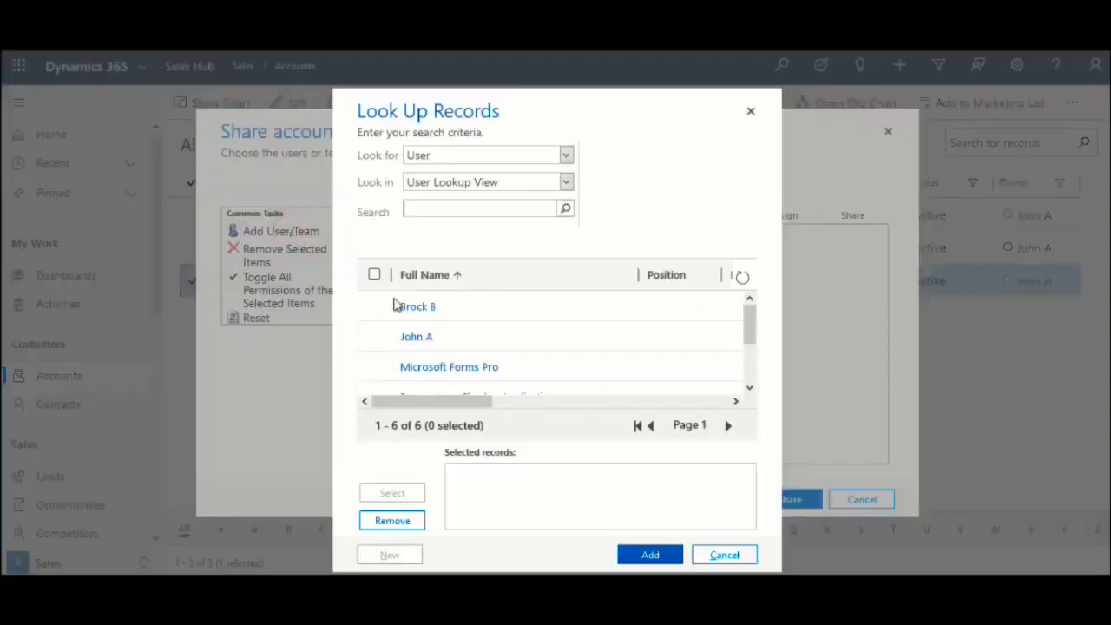
left_click(374, 306)
left_click(384, 493)
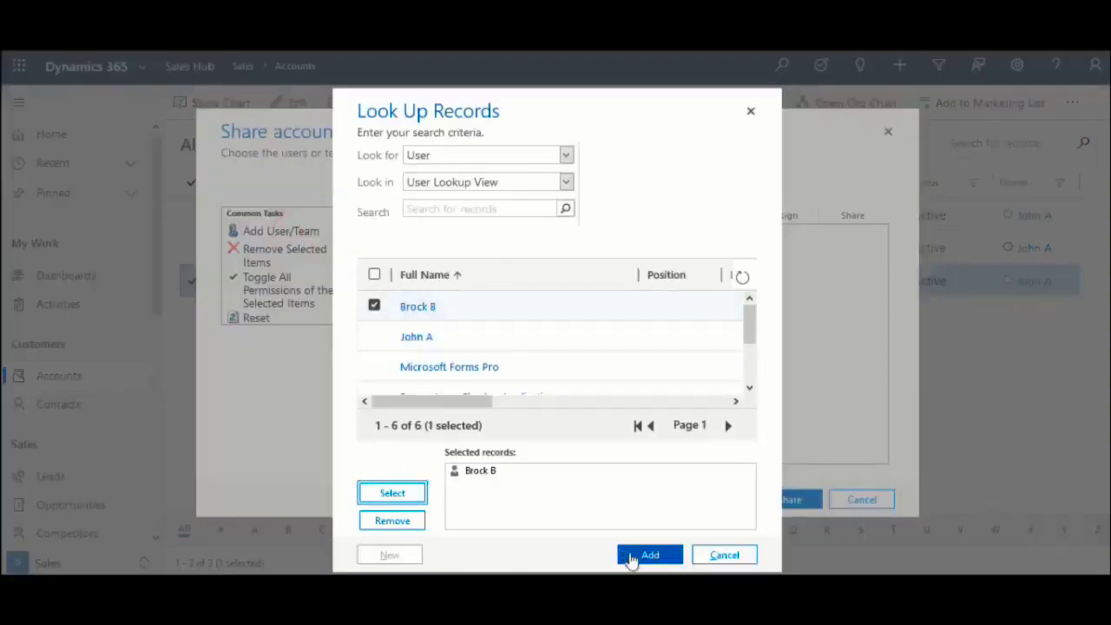
left_click(647, 554)
left_click(386, 232)
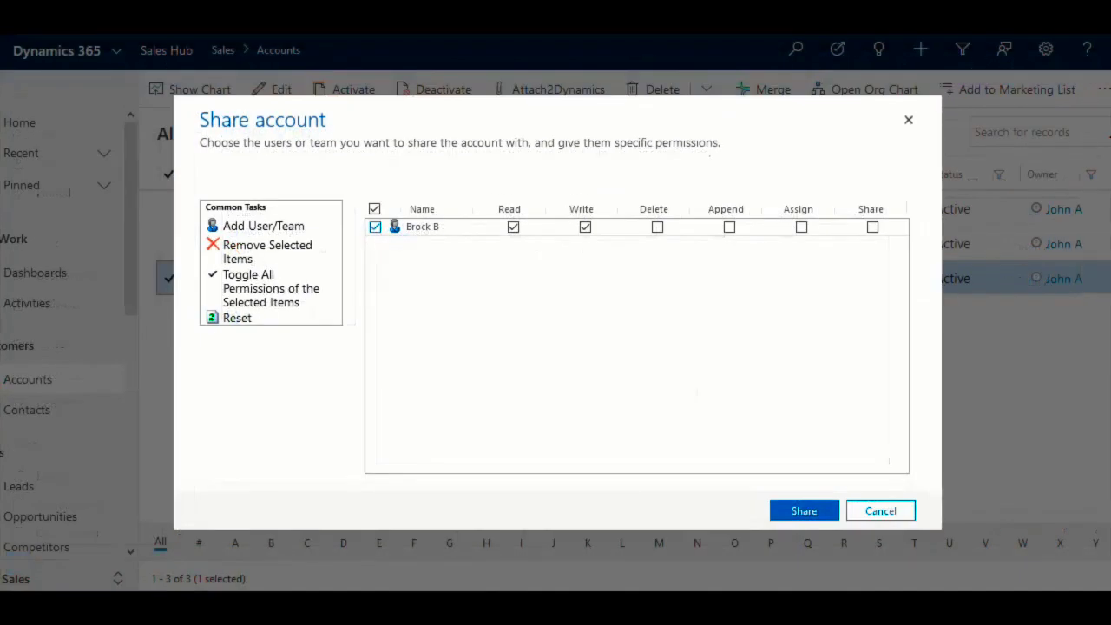
left_click(804, 511)
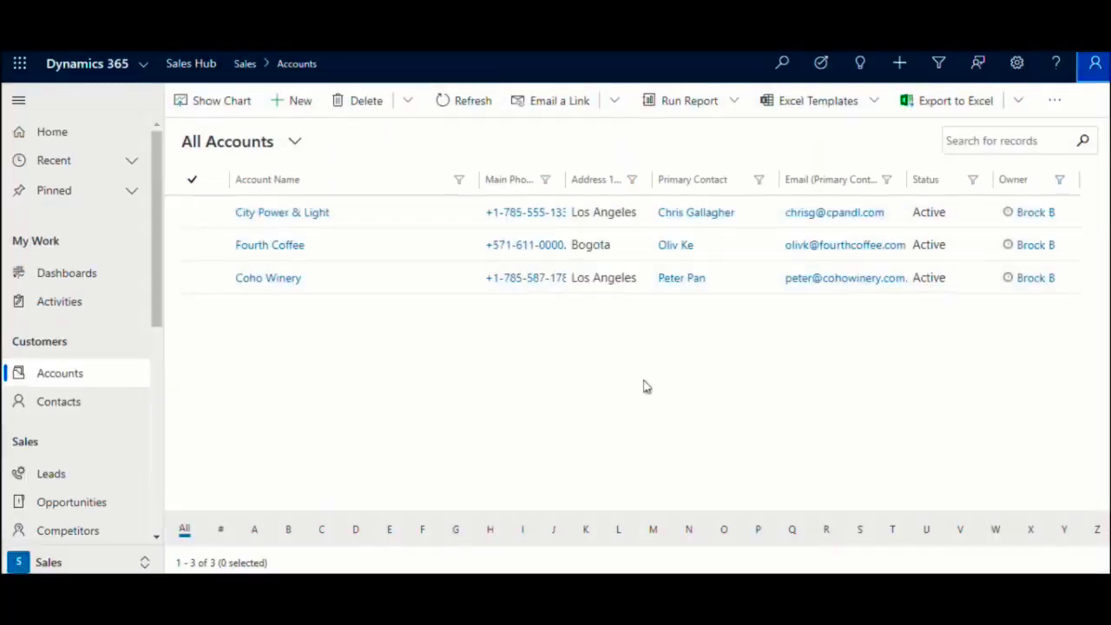
Refresh the Coho Winery owner's account list and check whether the shared account is reflected there.
left_click(445, 100)
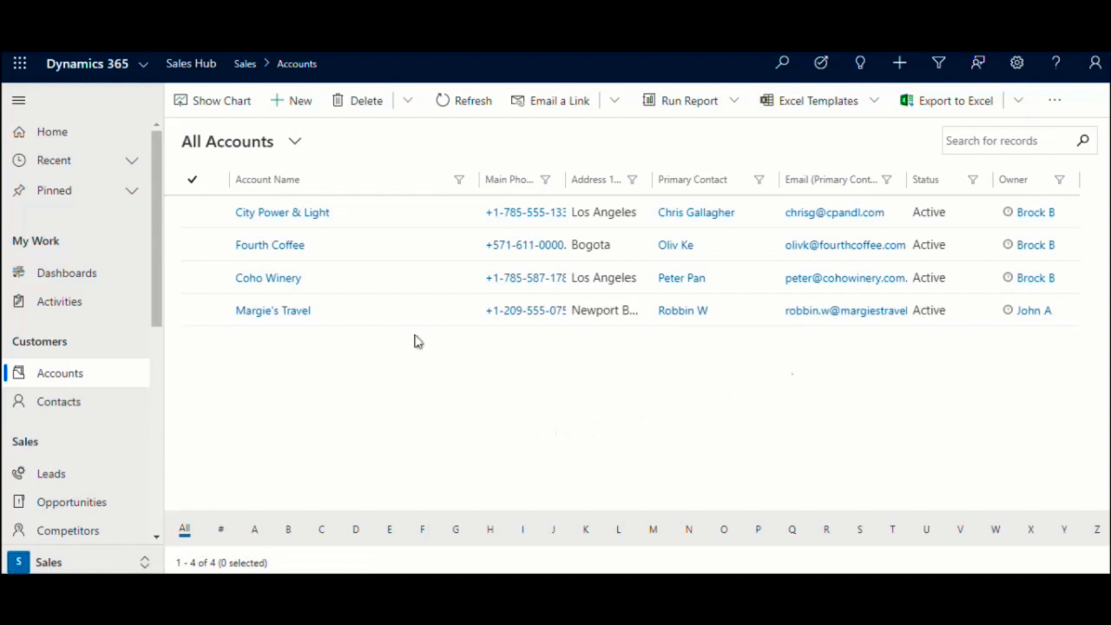
left_click(336, 53)
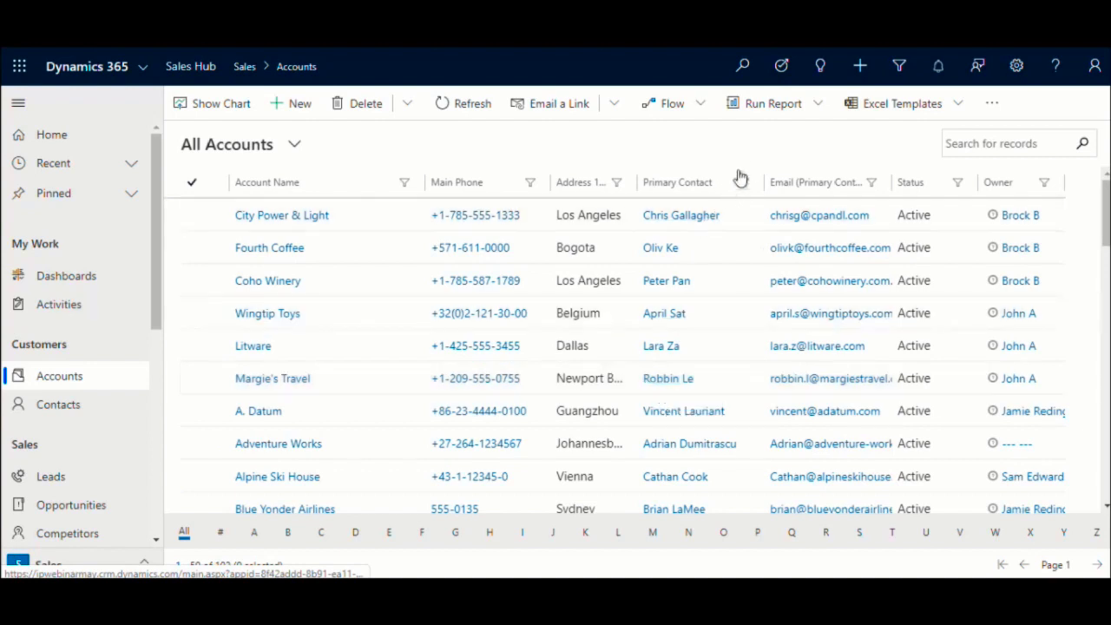
From the administrator's All Accounts view, assign Wingtip Toys, Litware and Margie's Travel to the user who owns Coho Winery.
left_click(1097, 73)
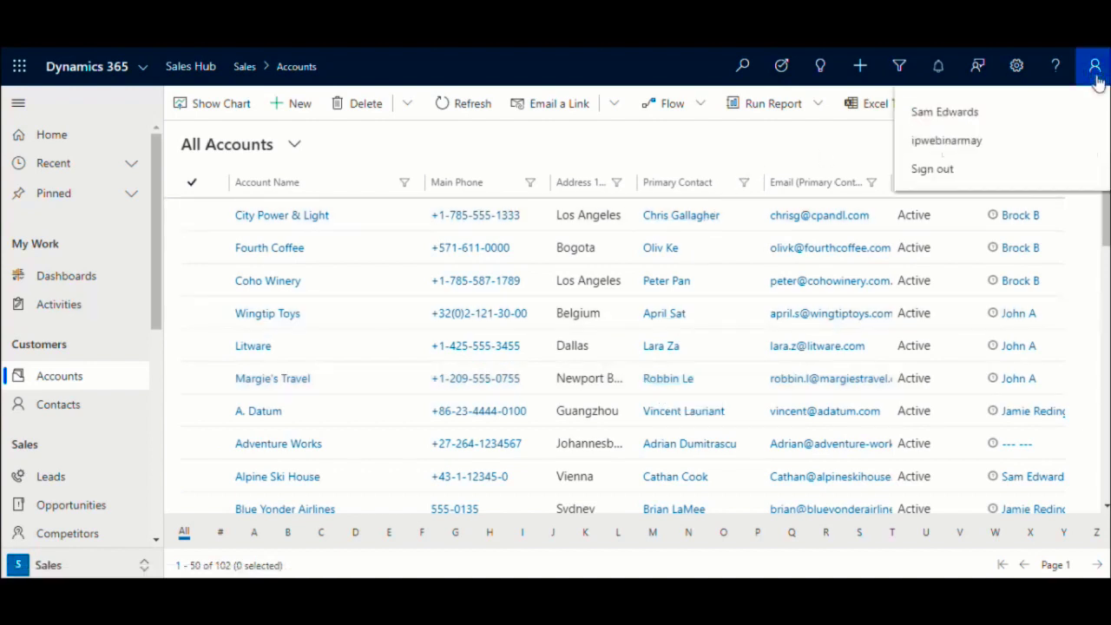
left_click(186, 316)
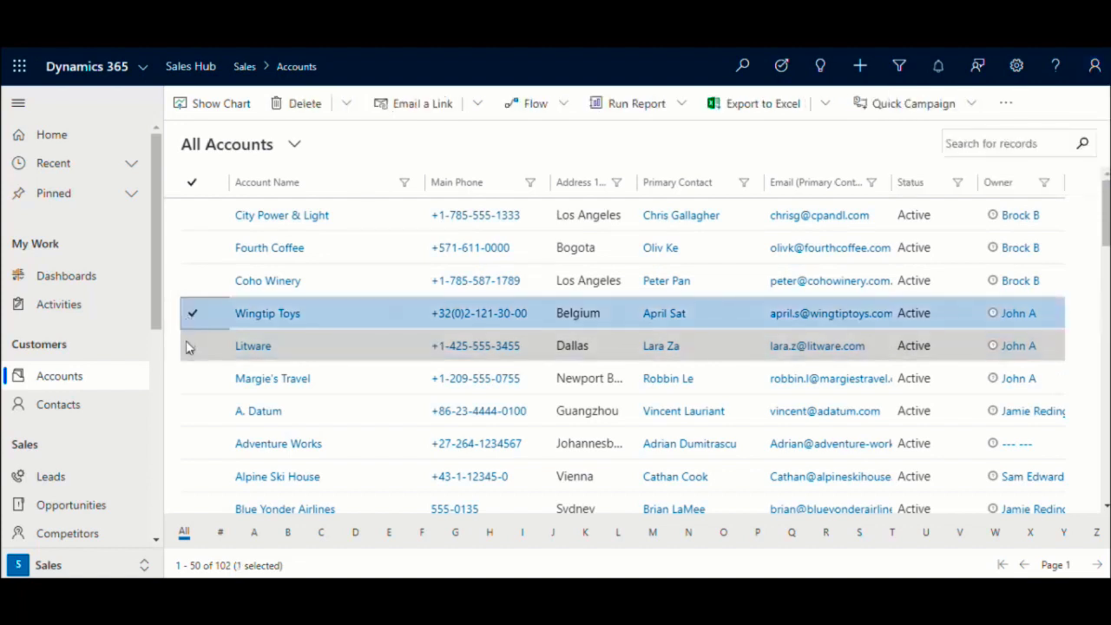
left_click(192, 382)
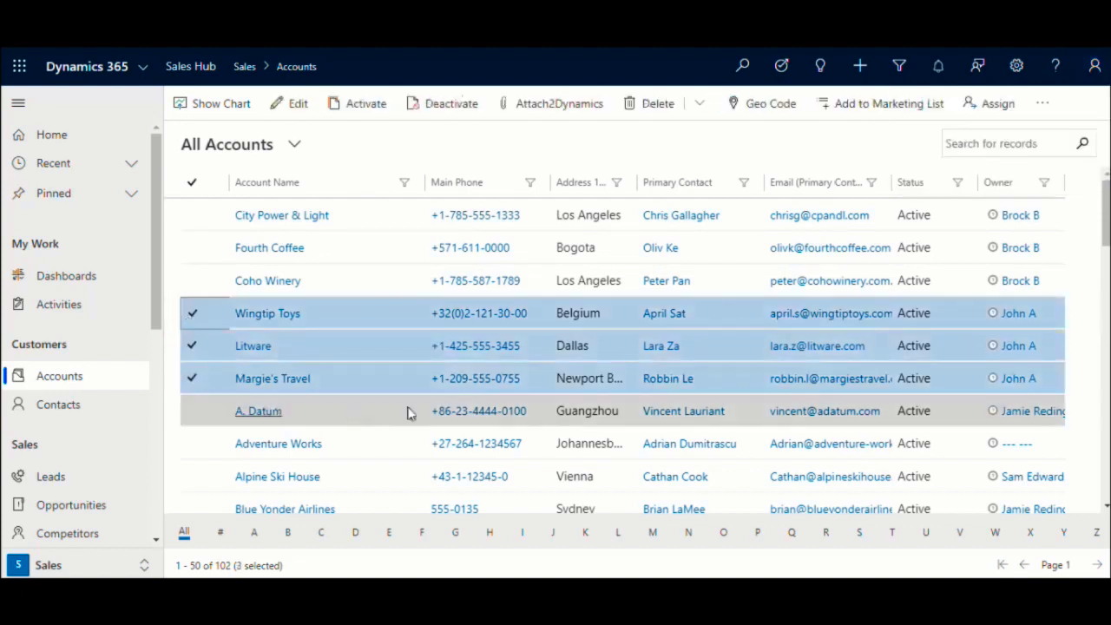
left_click(990, 114)
left_click(596, 332)
type("bro")
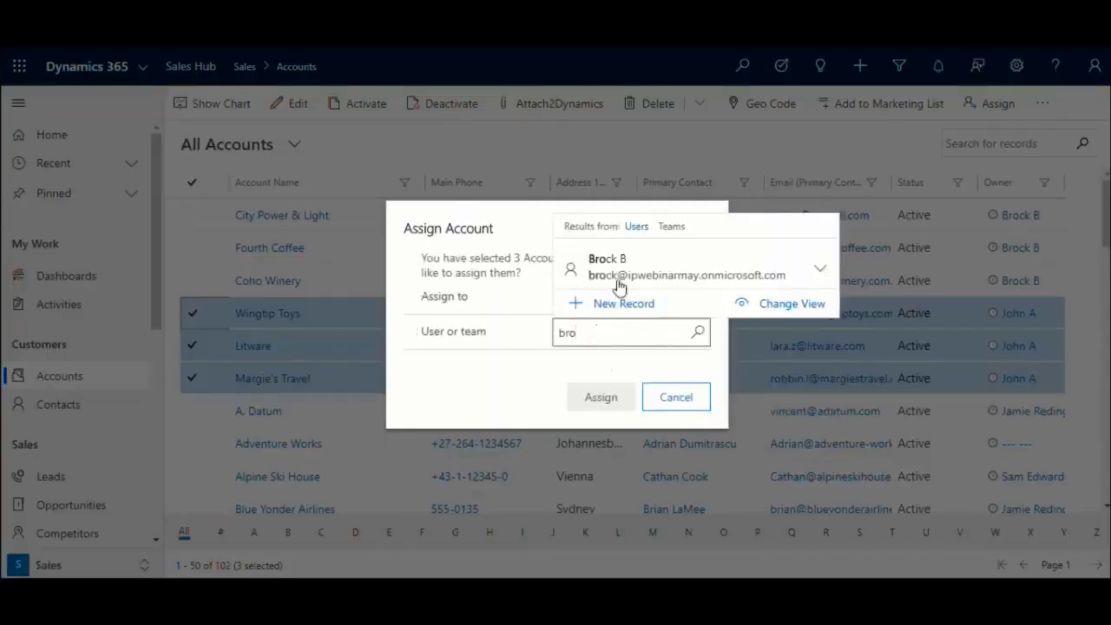
left_click(621, 271)
left_click(603, 400)
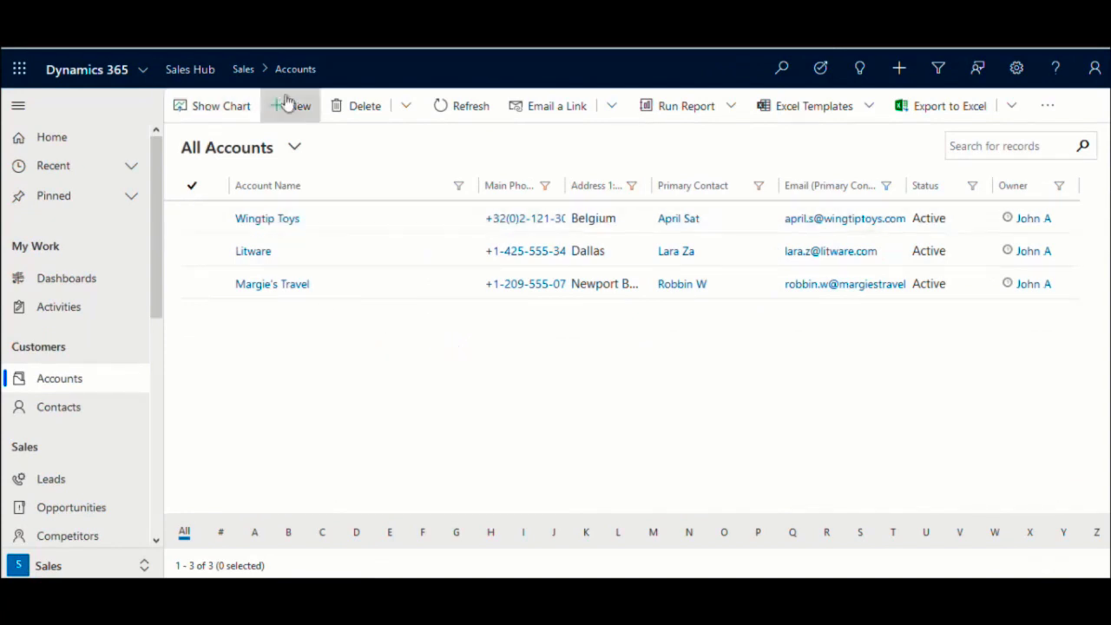
Refresh both sales users' account lists to check the ownership reassignment.
left_click(457, 111)
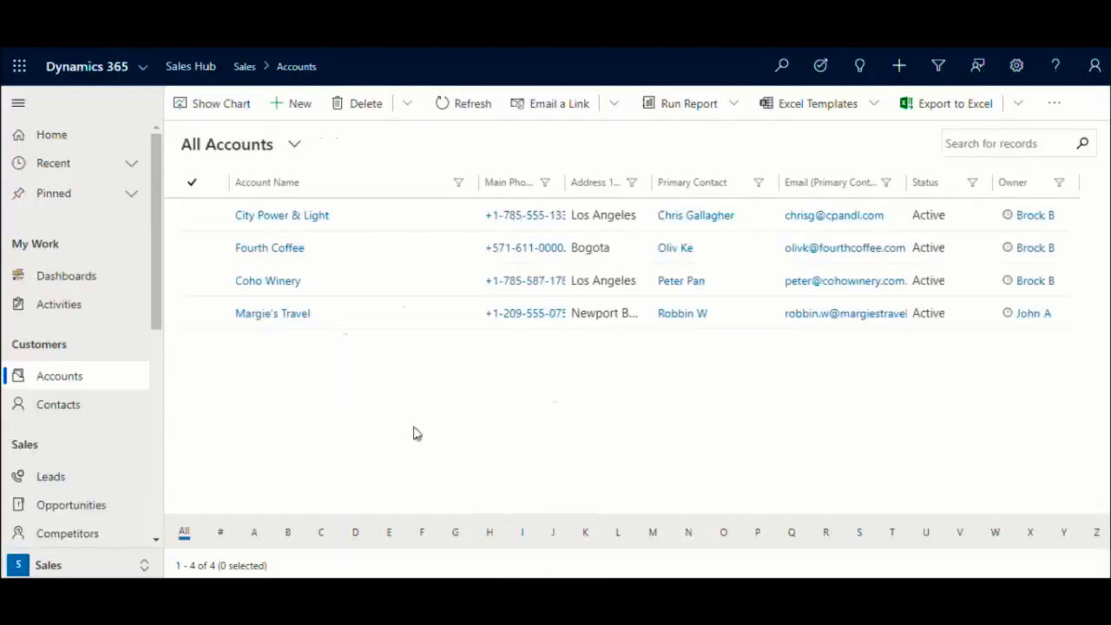
left_click(444, 109)
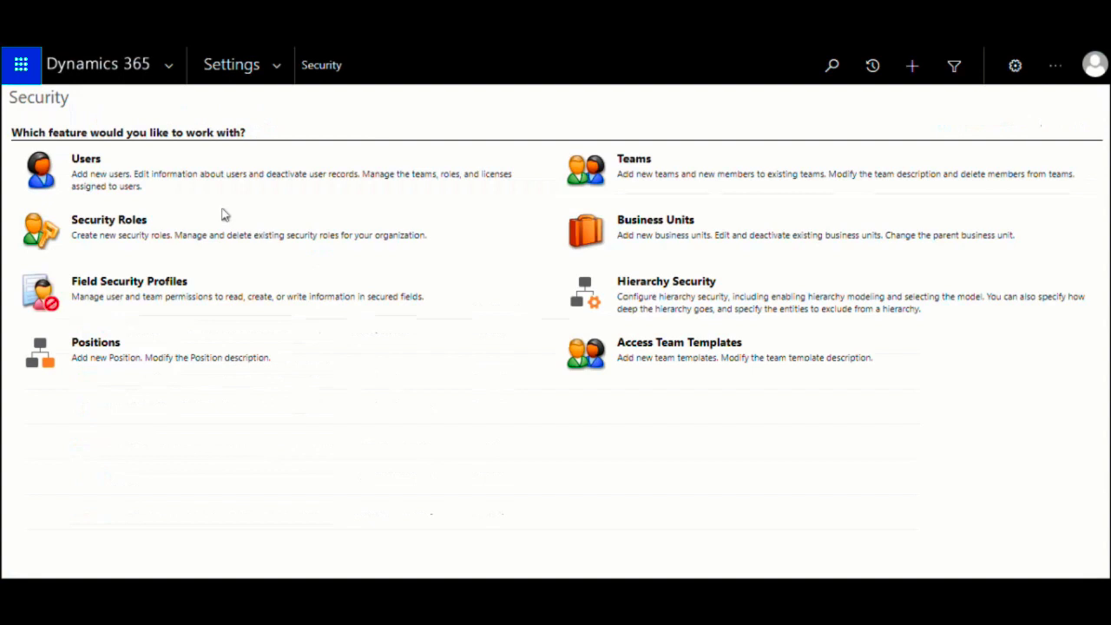
In the security settings, give the first enabled user in the Sales business unit the Sales Manager role.
left_click(86, 161)
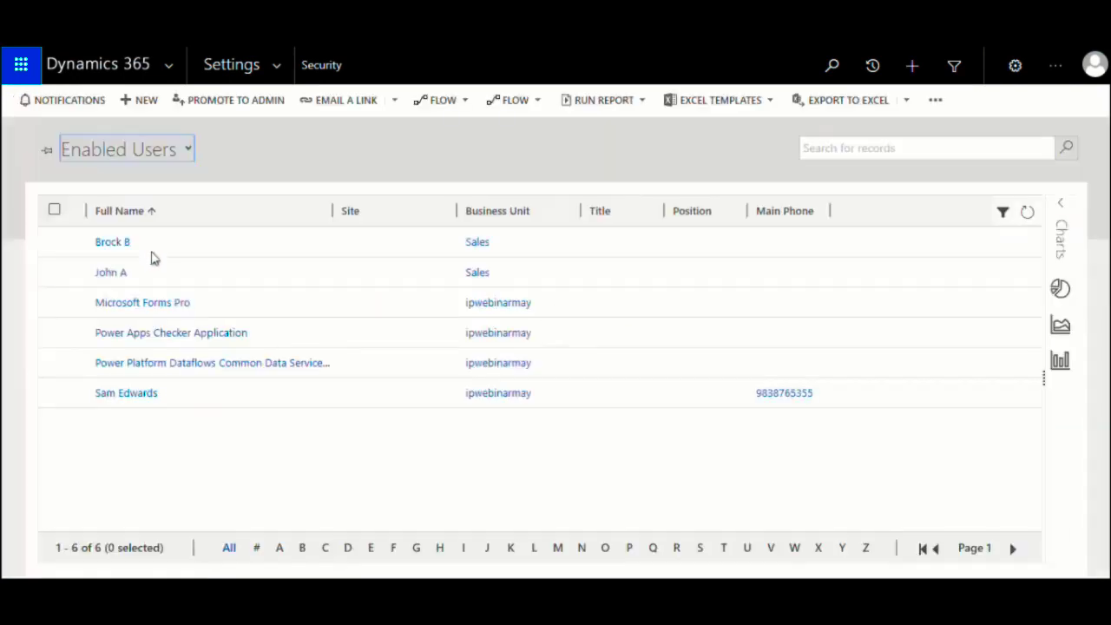
left_click(55, 253)
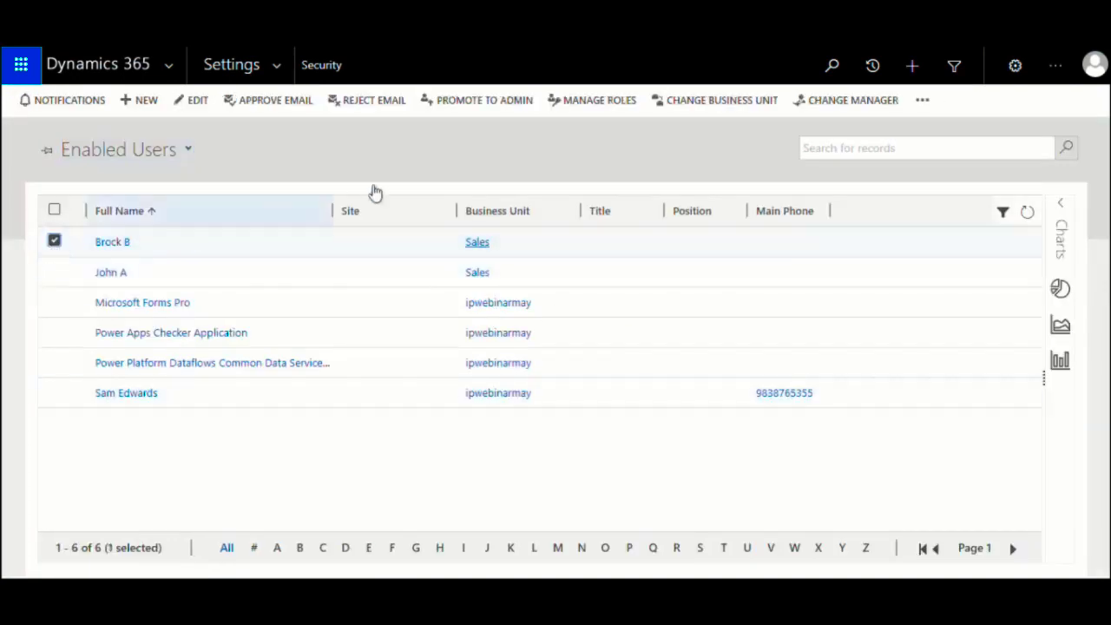
left_click(599, 101)
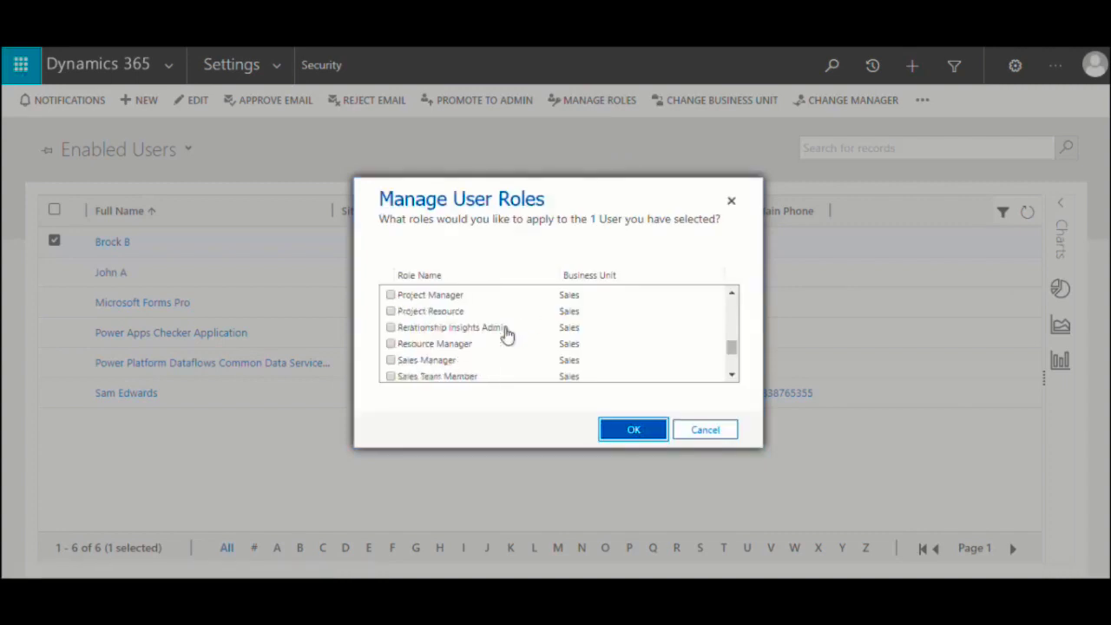
left_click(391, 360)
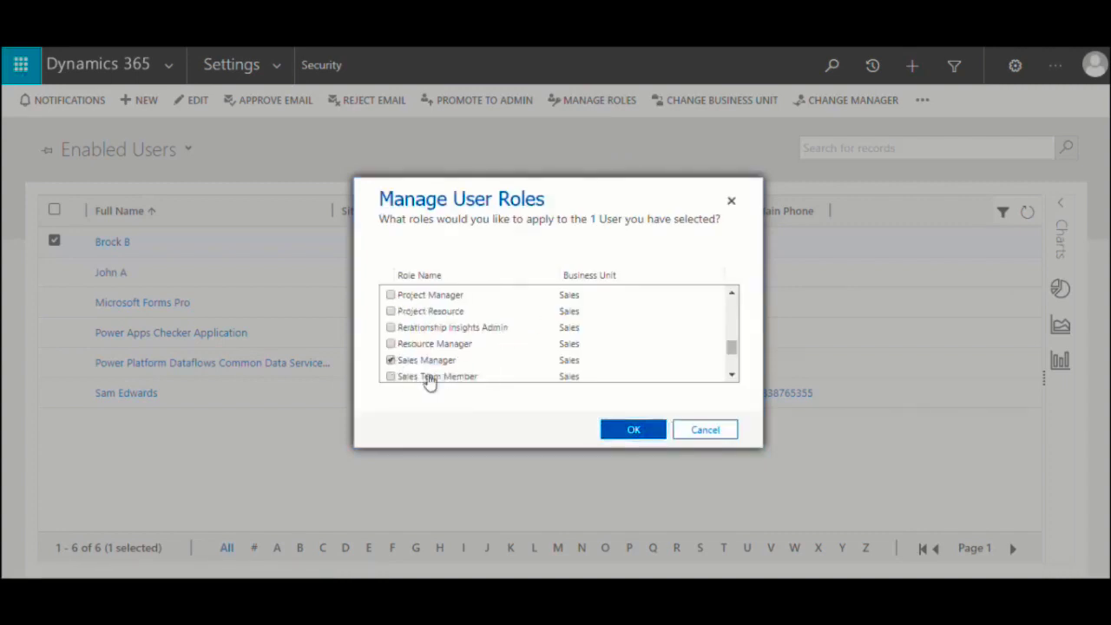
left_click(614, 432)
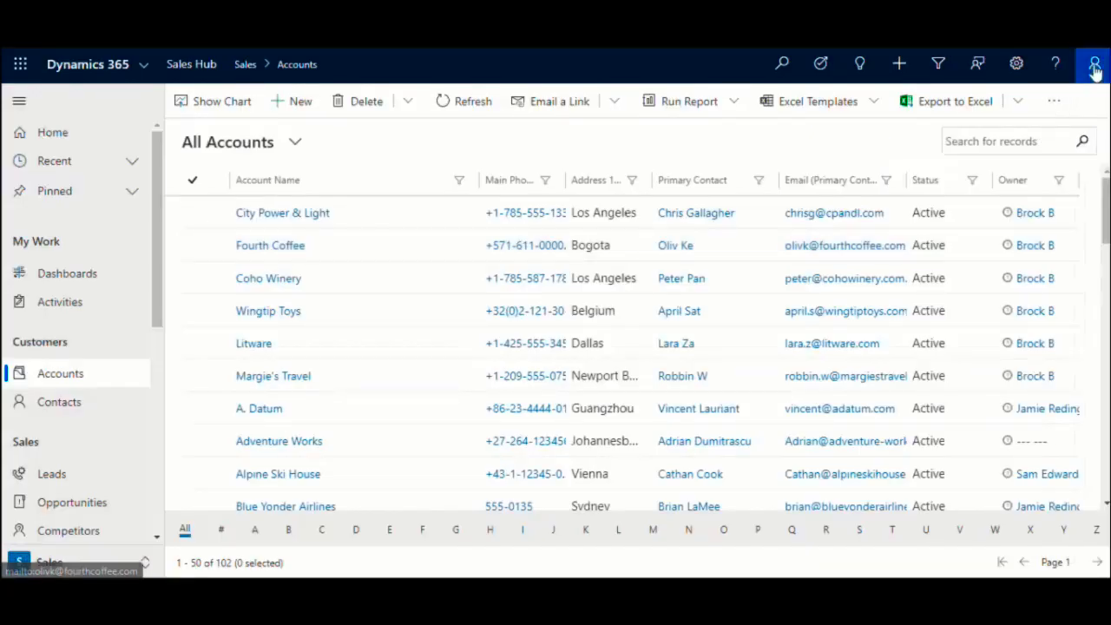
Check the signed-in user's profile on the All Accounts list after the role change.
left_click(1093, 66)
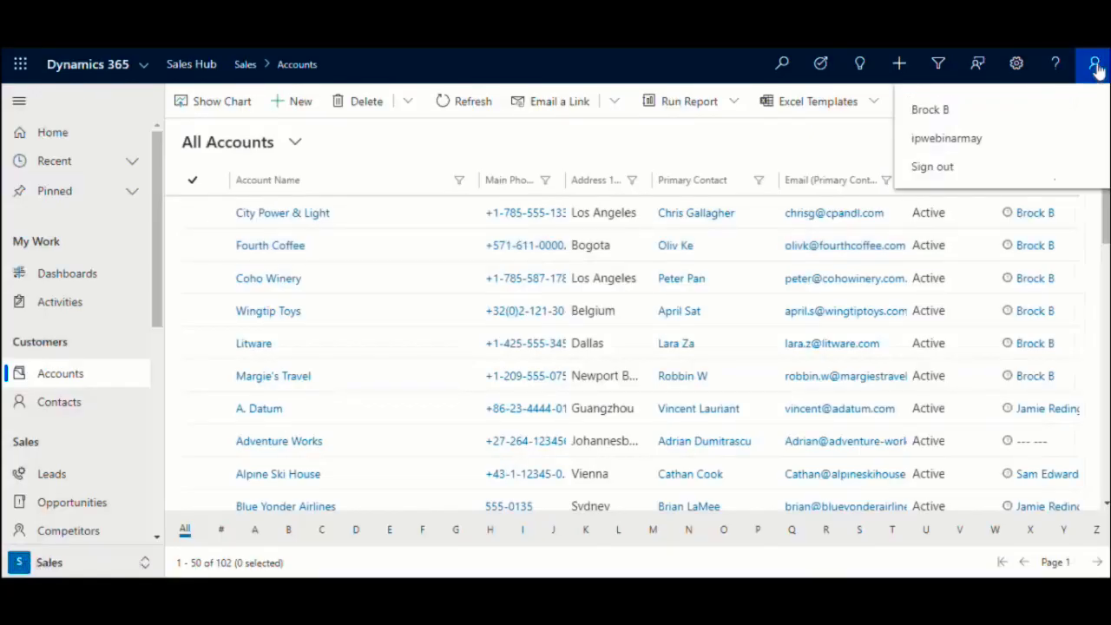
left_click(580, 156)
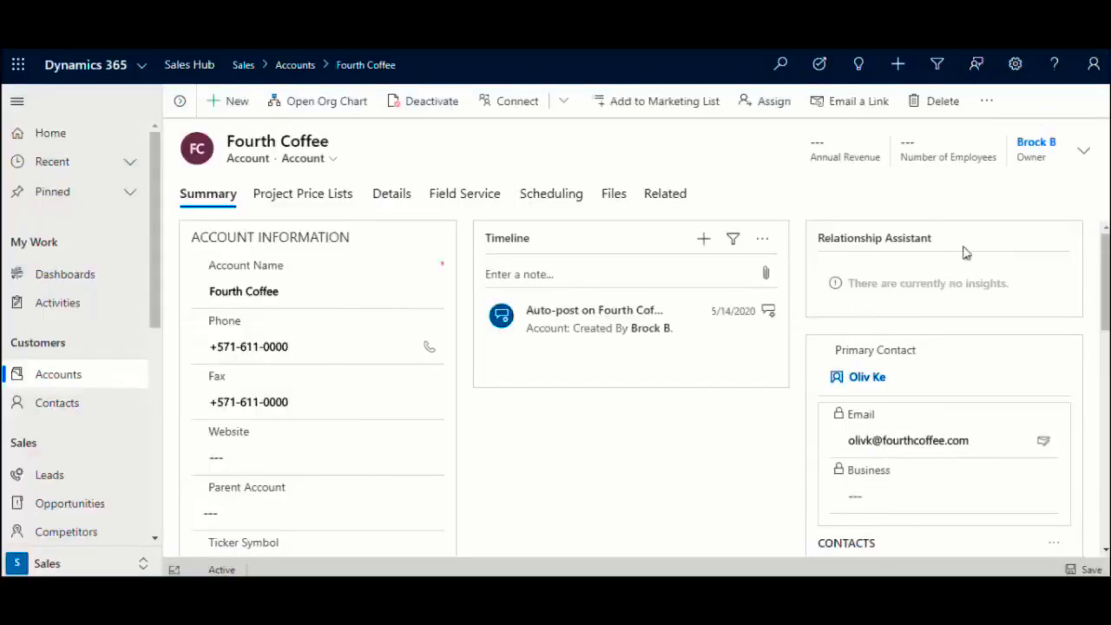
Open the Attach2Dynamics document window for the Fourth Coffee account.
left_click(983, 101)
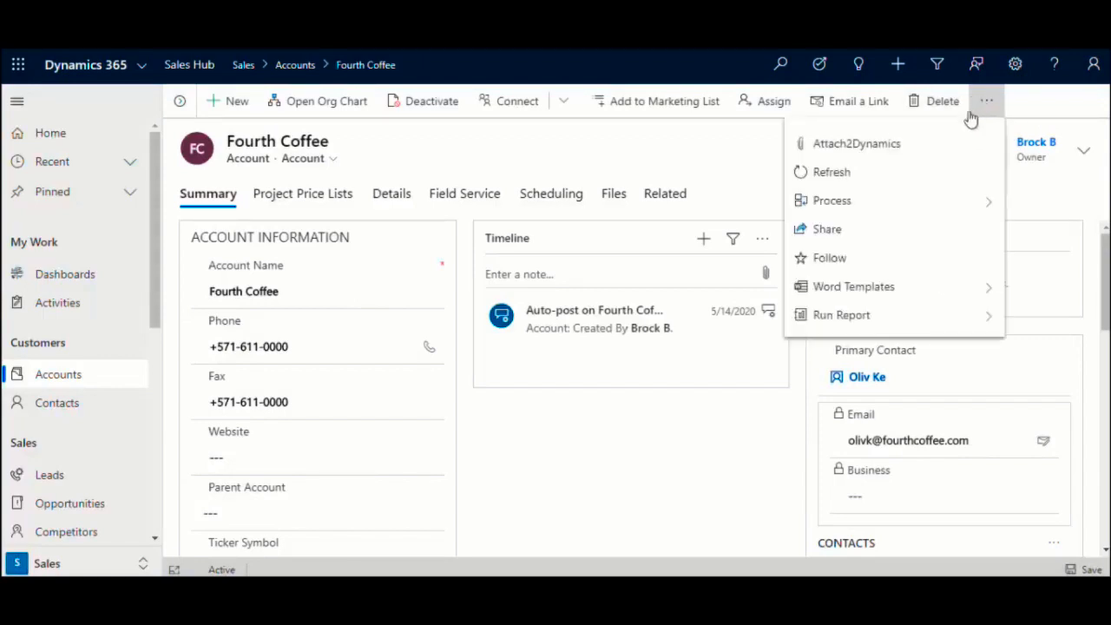
left_click(934, 148)
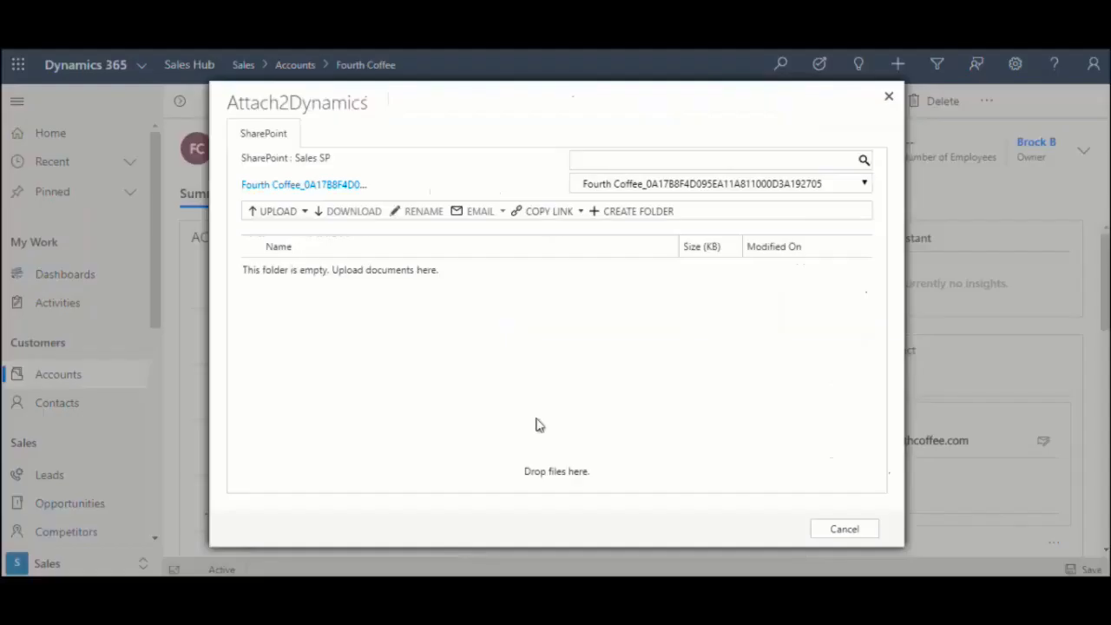
Upload Project pie chart, Research Document and Sales Process Document from the local Fourth Coffee folder to the account's SharePoint folder.
left_click(257, 566)
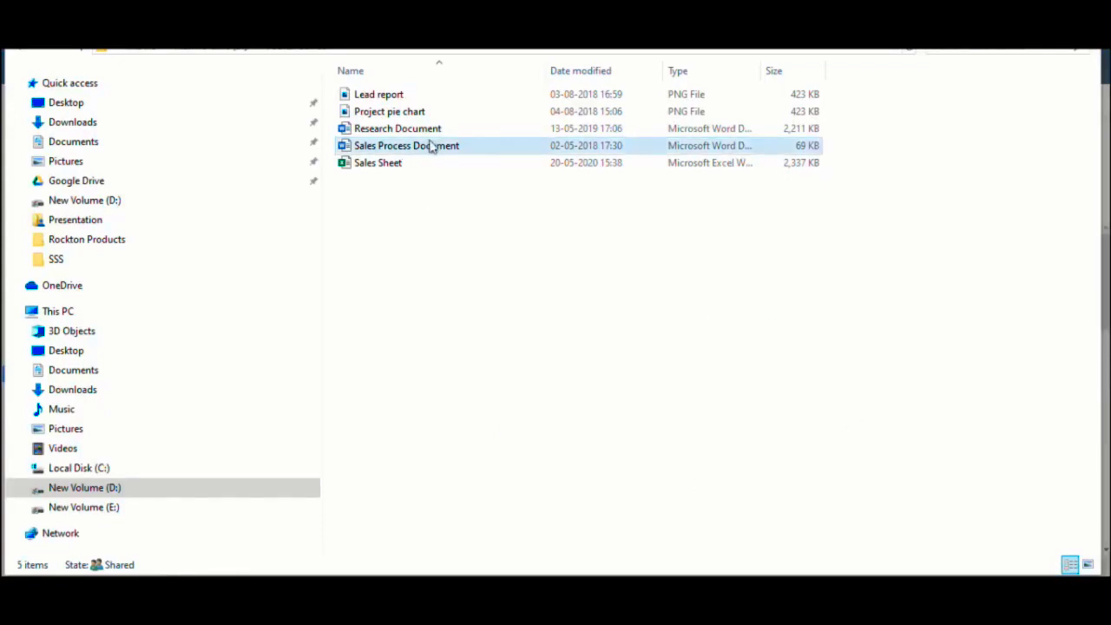
left_click(811, 164)
left_click_drag(875, 153, 708, 115)
left_click_drag(512, 131, 436, 397)
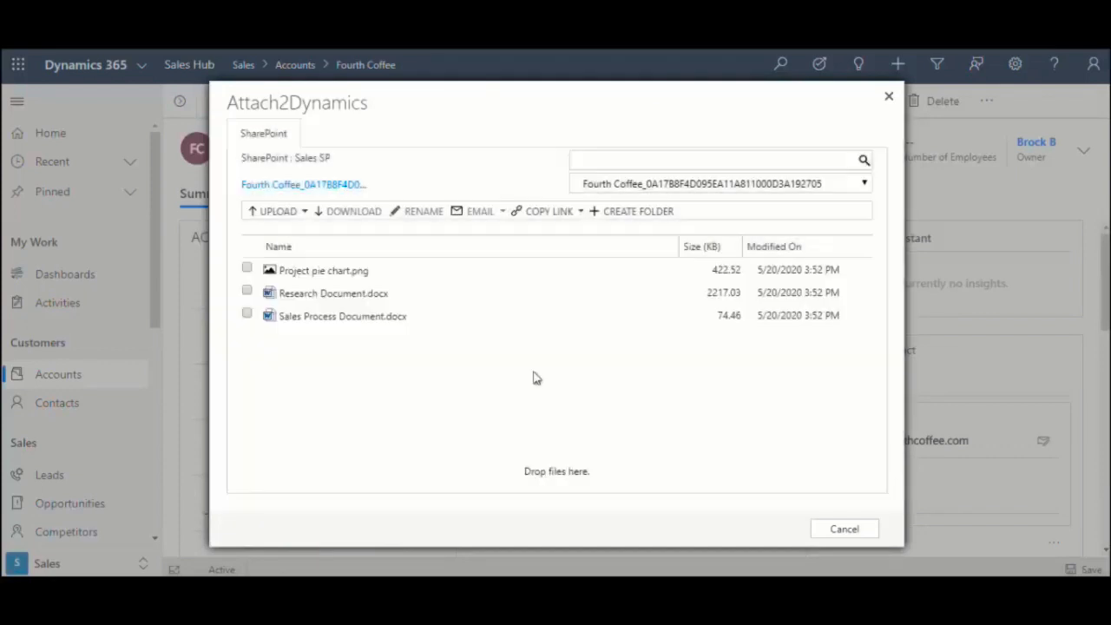
Upload the Lead report image from the local Fourth Coffee folder to the account's SharePoint folder.
left_click(277, 211)
left_click(279, 235)
double_click(564, 293)
left_click(565, 295)
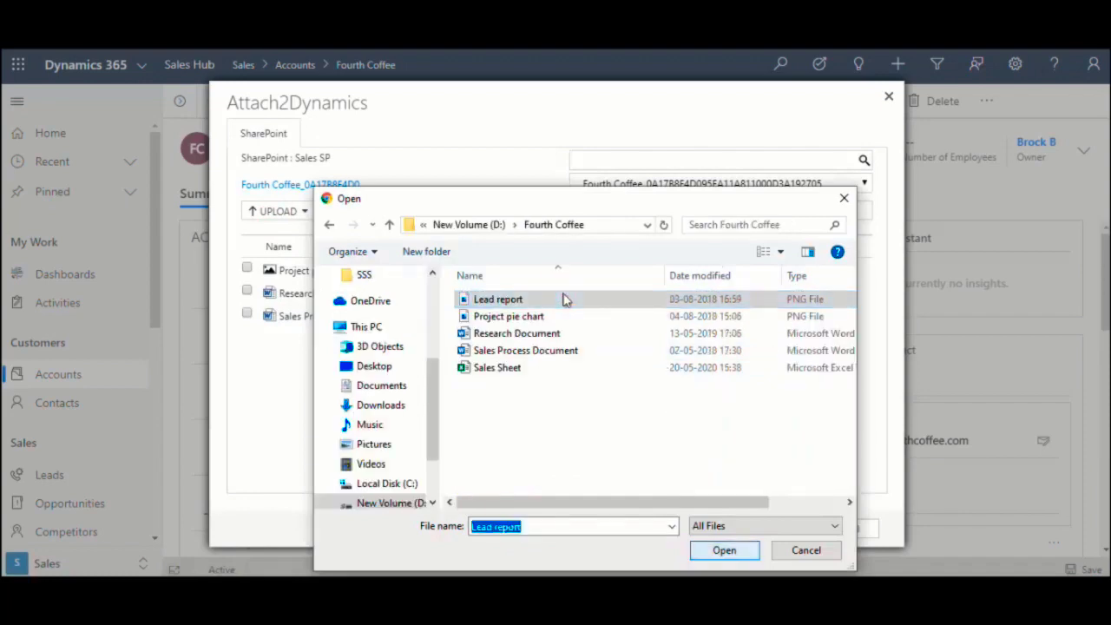
double_click(565, 296)
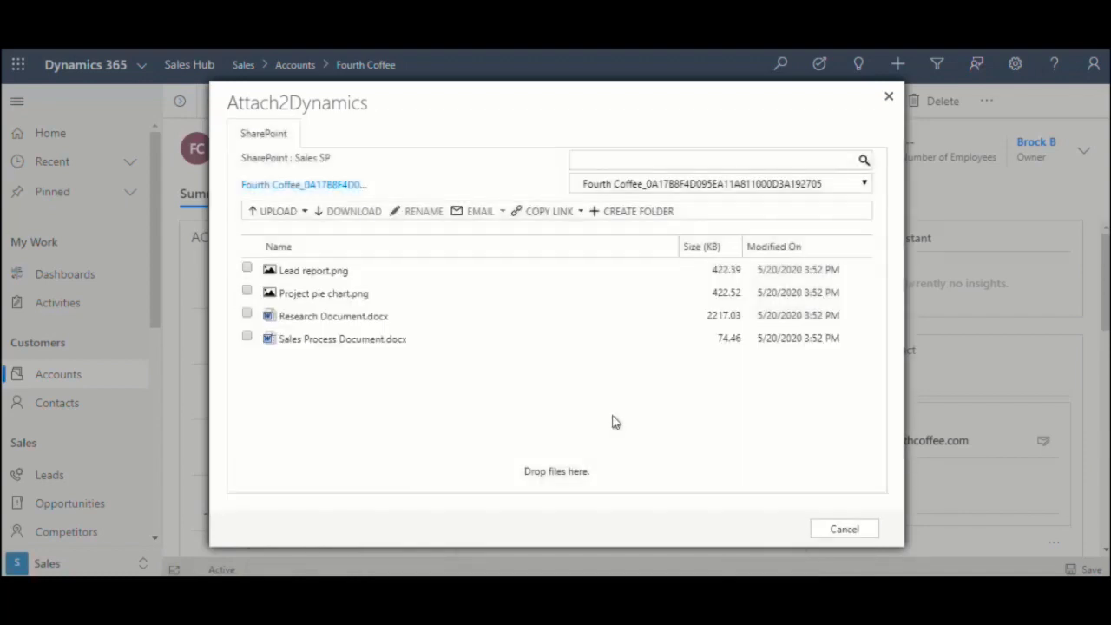
Download Sales Process Document.docx from the SharePoint folder and save it to the Desktop.
left_click(298, 344)
left_click(339, 214)
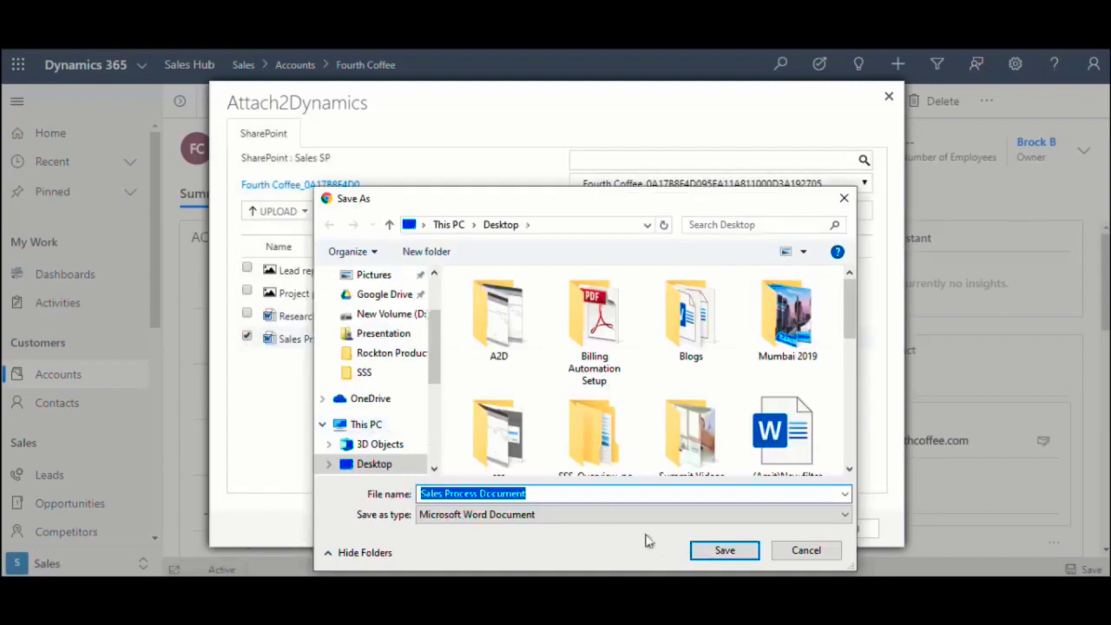
left_click(722, 550)
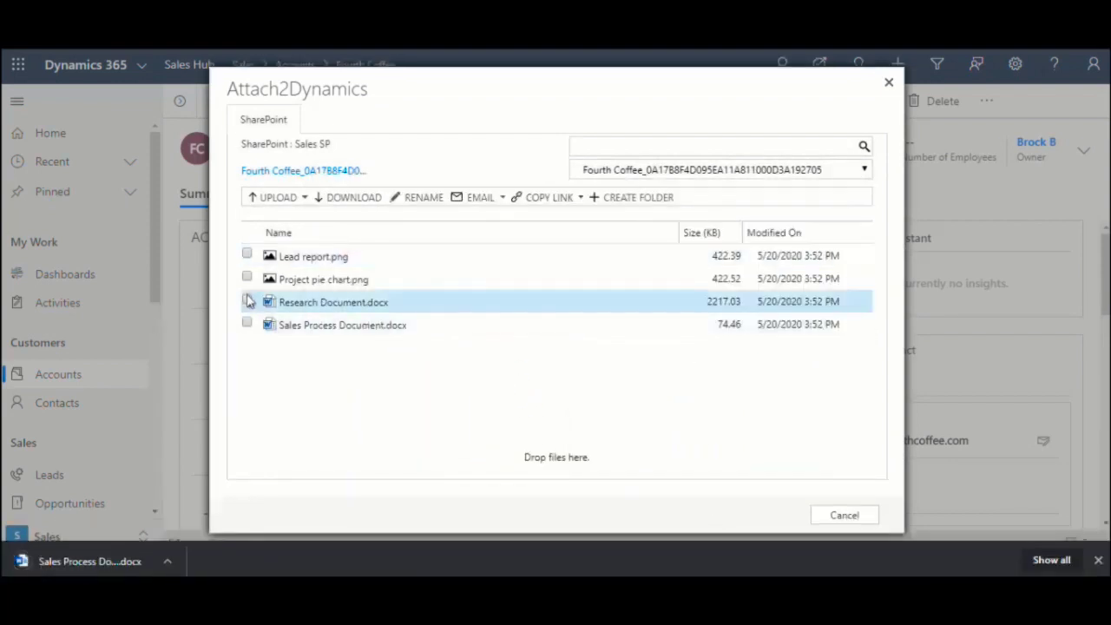
Rename Research Document.docx in the SharePoint folder to "Research Document - 1".
left_click(247, 300)
left_click(418, 198)
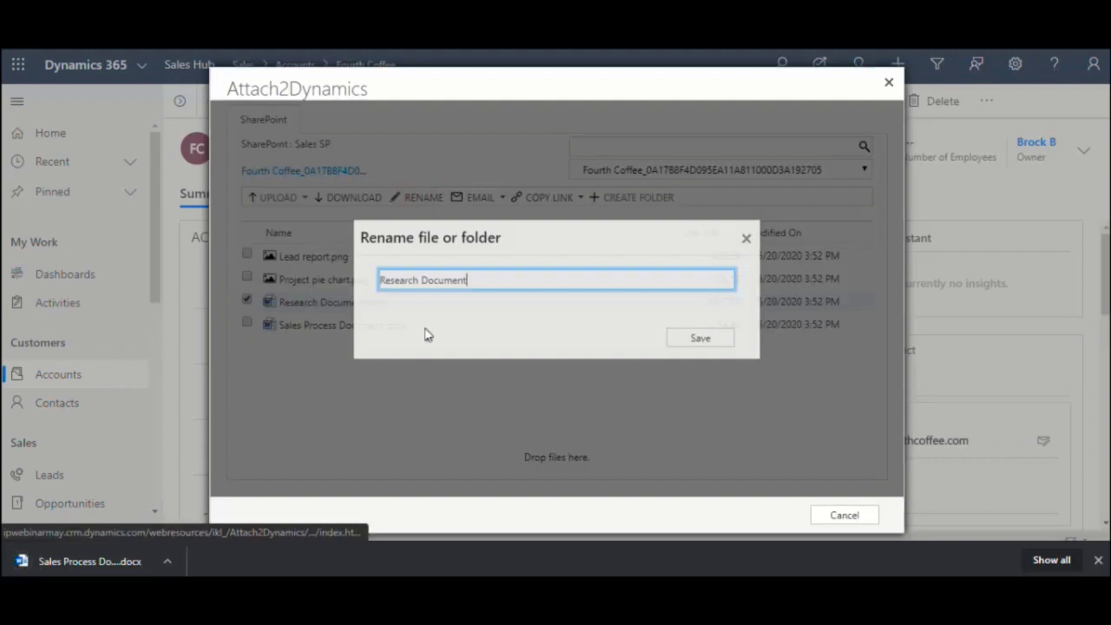
type("- 1")
left_click(699, 346)
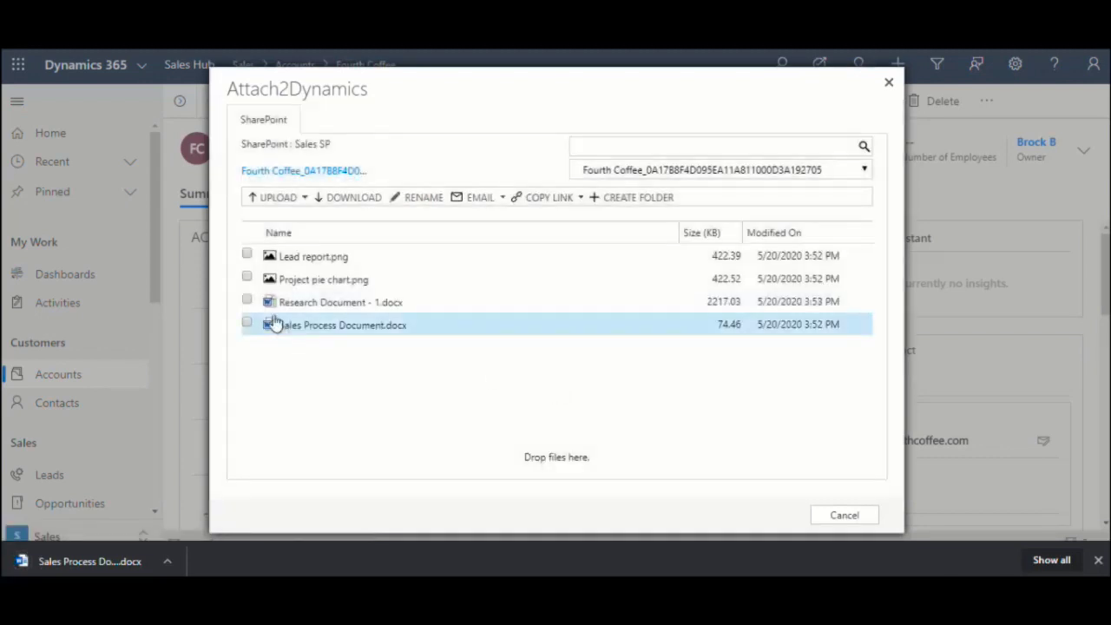
Copy a view-only shared link for Research Document - 1.docx and close the link dialog.
left_click(247, 299)
left_click(532, 205)
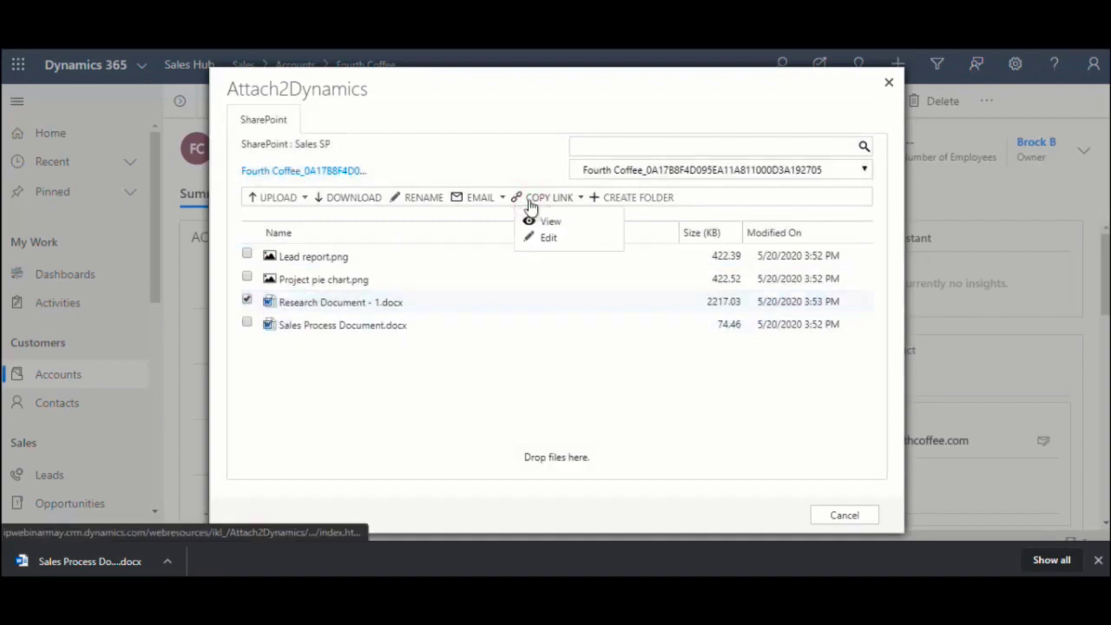
left_click(547, 221)
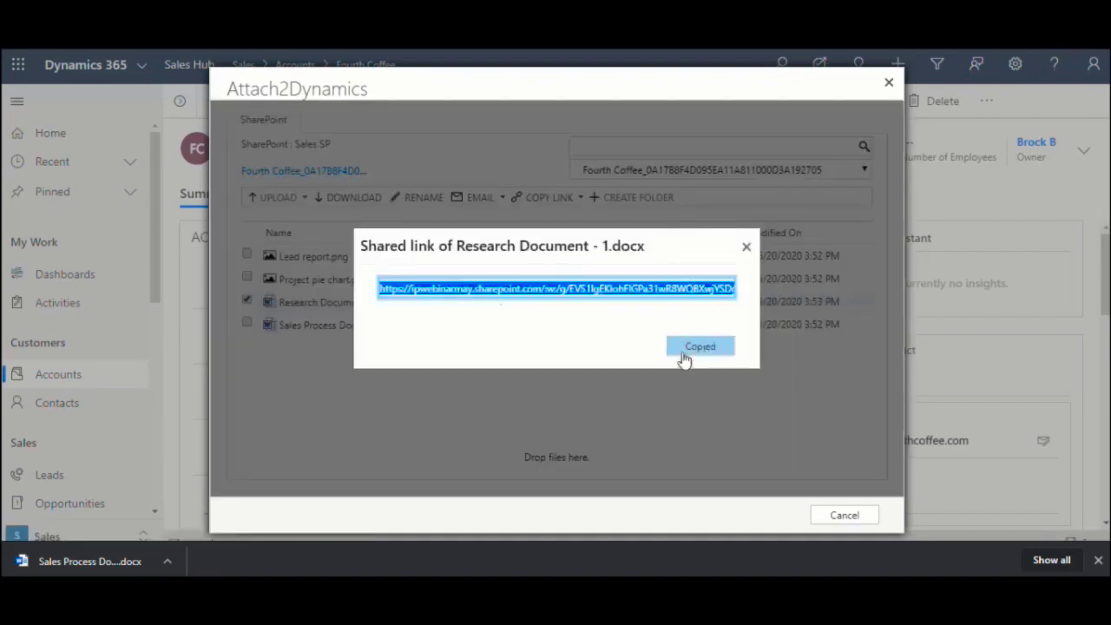
left_click(681, 353)
left_click(746, 251)
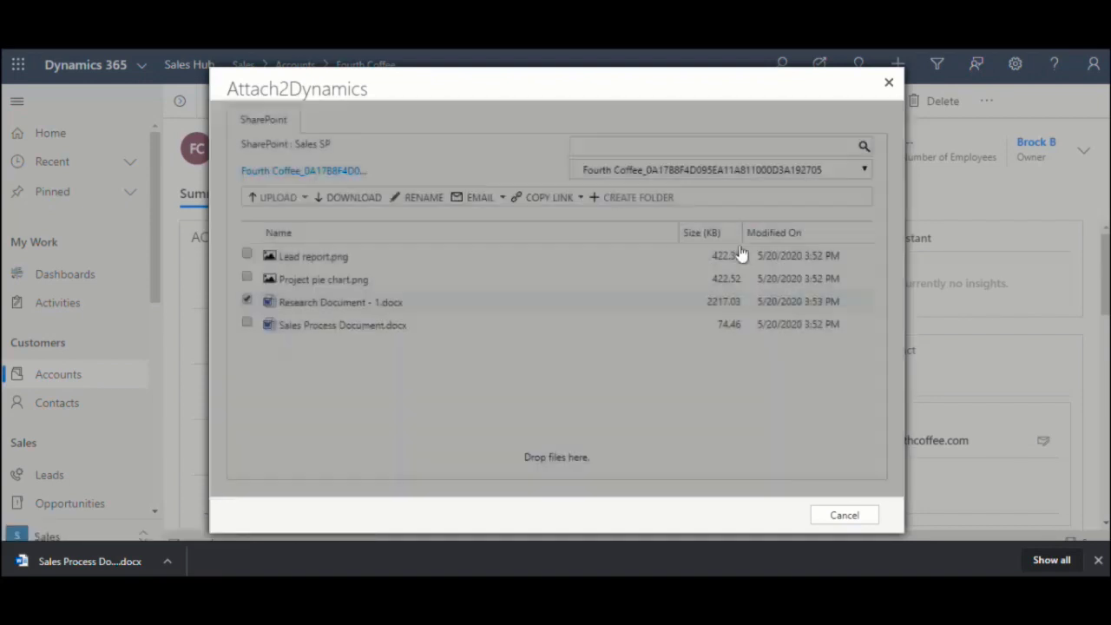
Generate an email containing a link to Research Document - 1.docx, review its recipients and body, and close the email window.
left_click(483, 203)
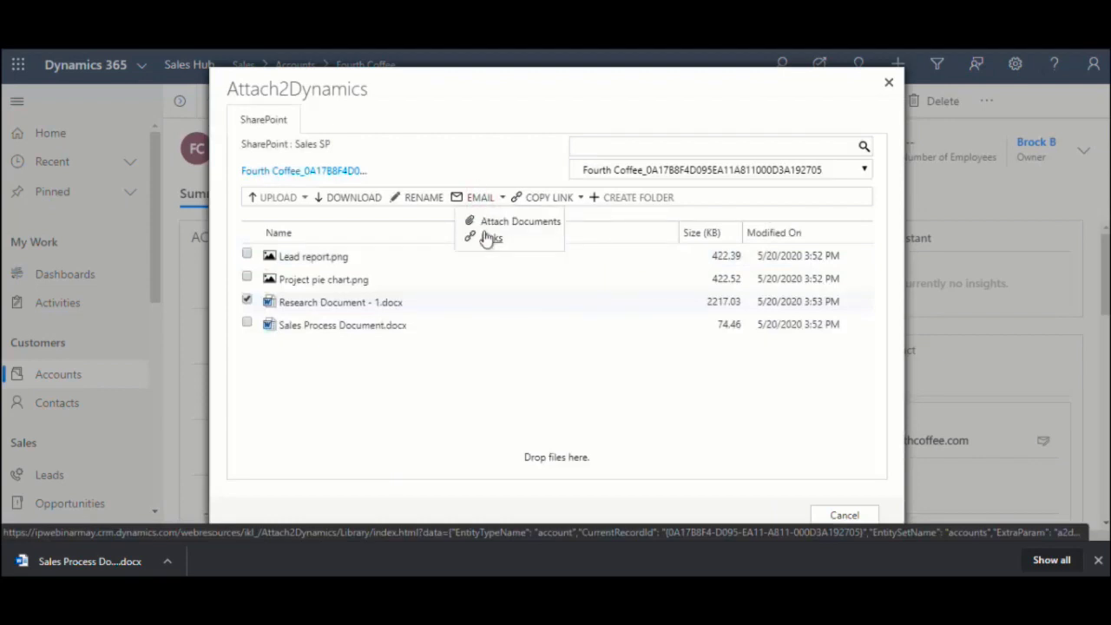
left_click(490, 238)
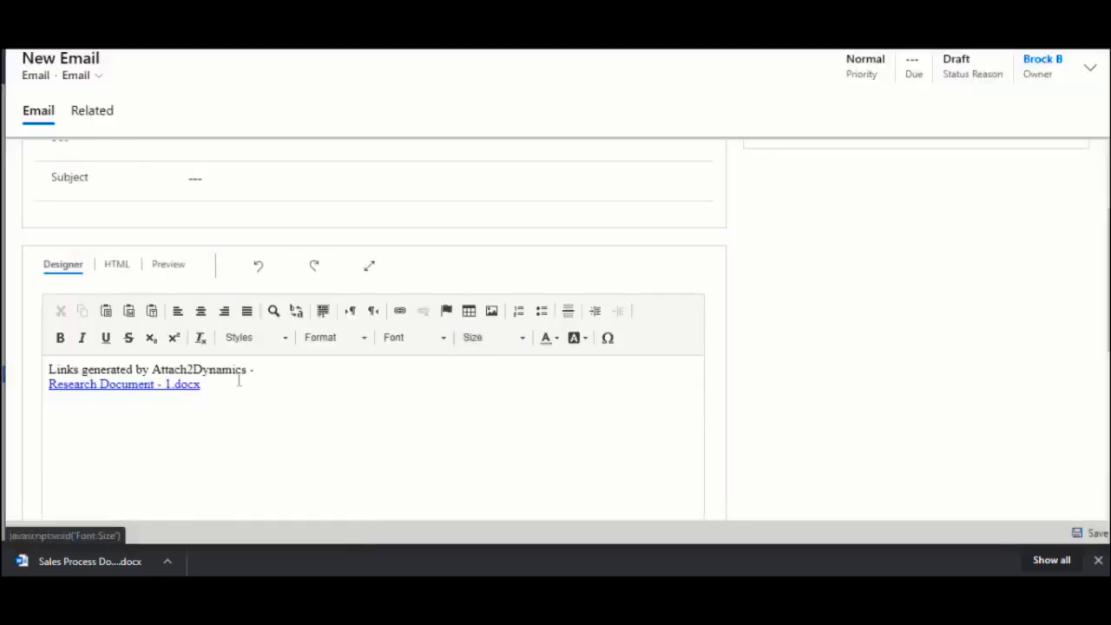
scroll(348, 407, "up", 3)
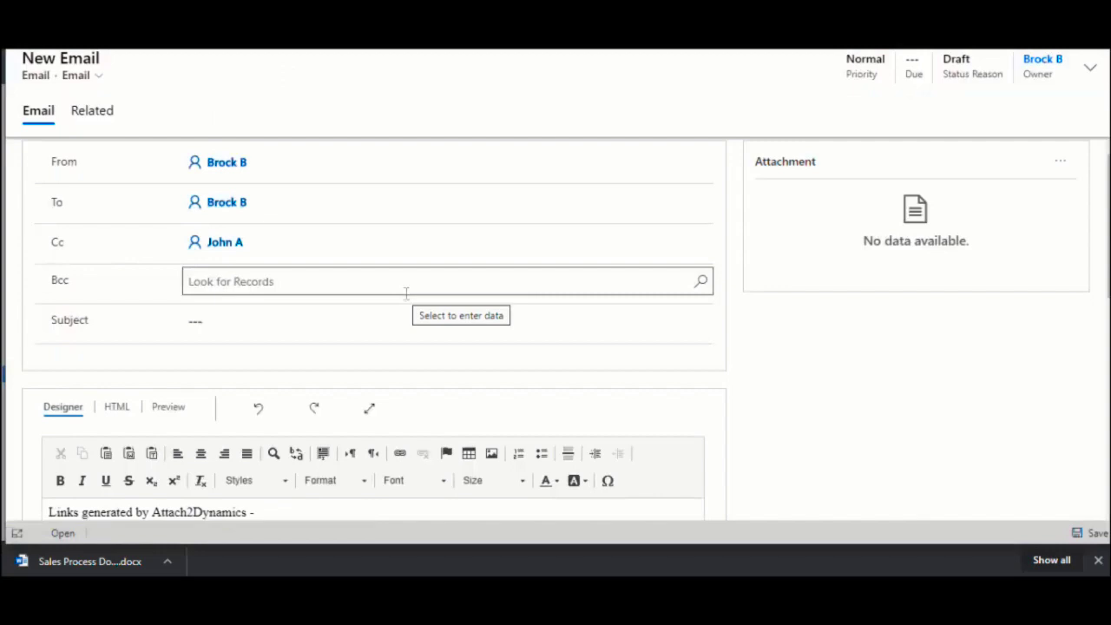
left_click(1077, 54)
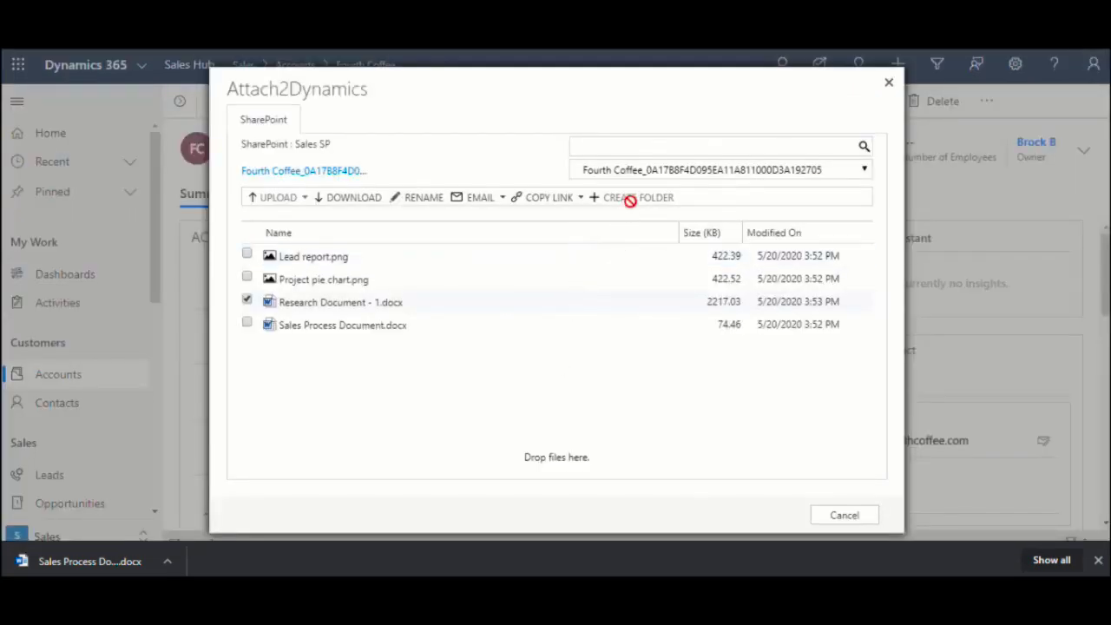